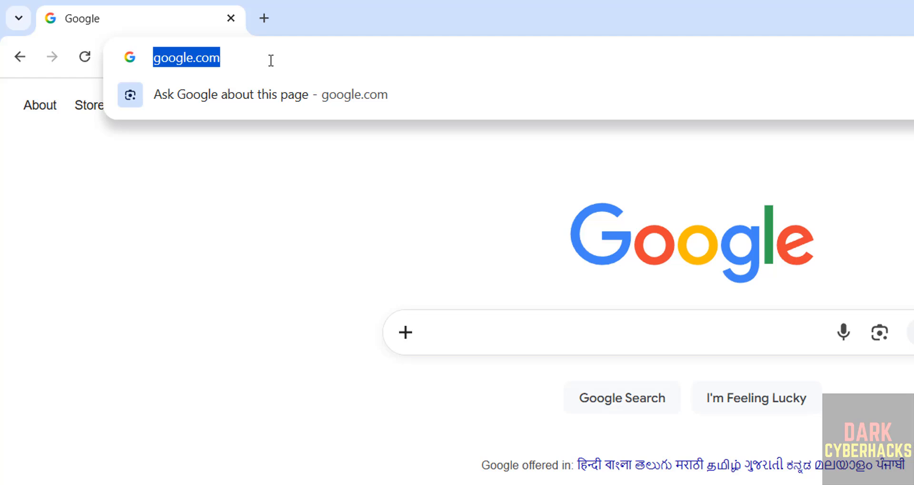
# Go to parrotsec.org and open the ParrotOS download page
pyautogui.write('parrot')
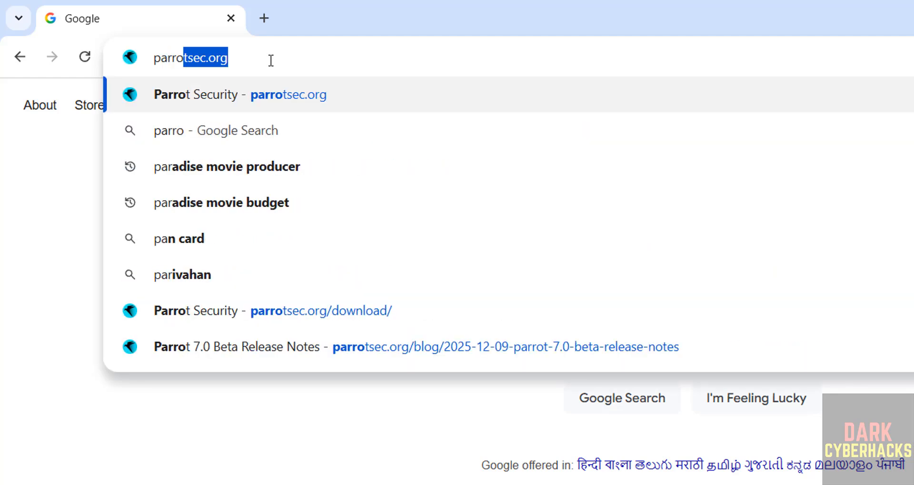
pyautogui.write('sec.org')
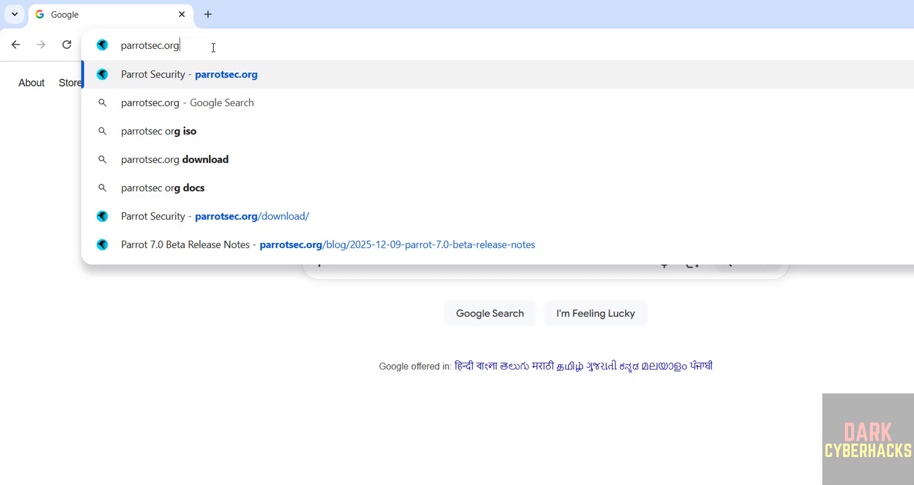
pyautogui.press('Return')
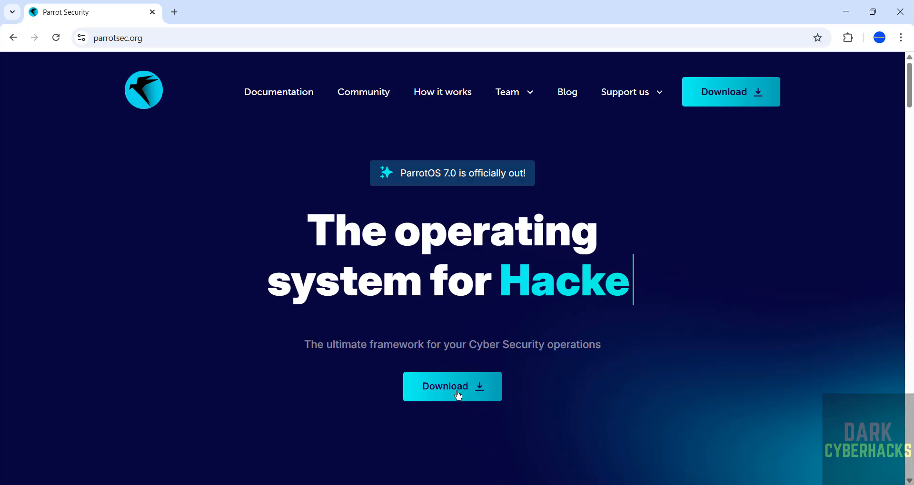
pyautogui.click(720, 99)
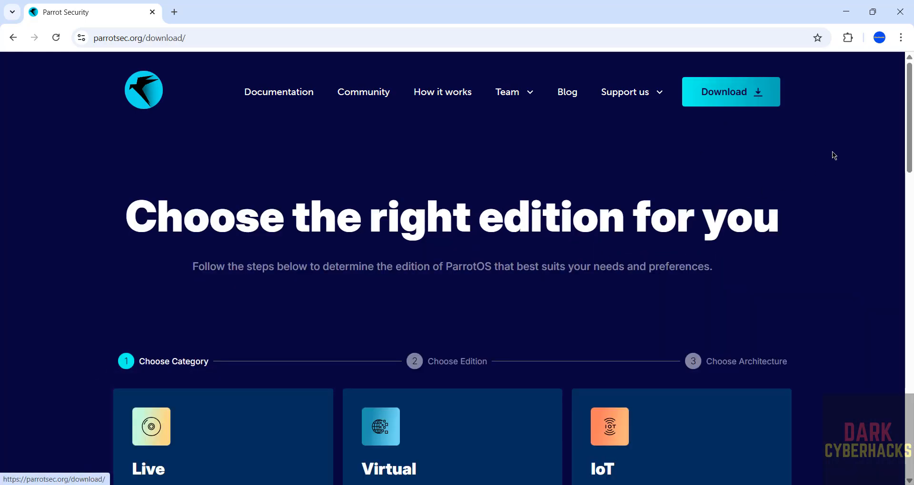
# Choose the Live category, Security edition and AMD64 architecture for the ParrotOS download
pyautogui.scroll(-5, 834, 156)
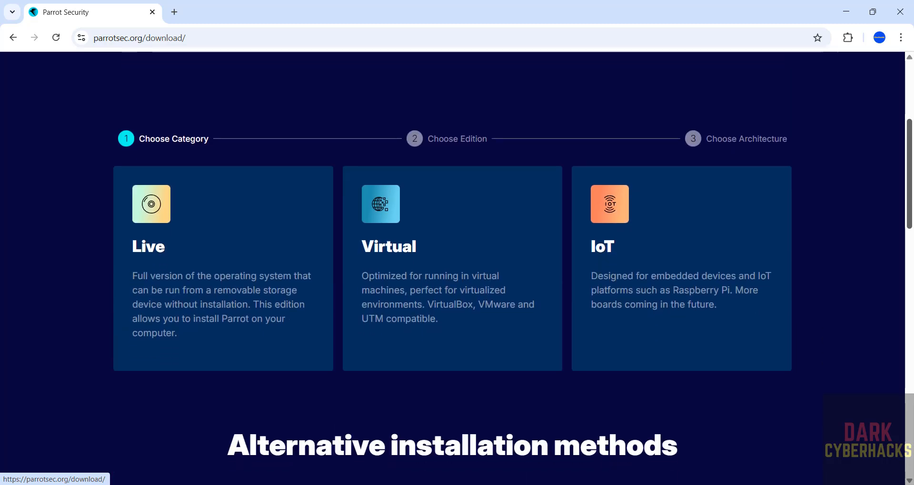
pyautogui.click(177, 285)
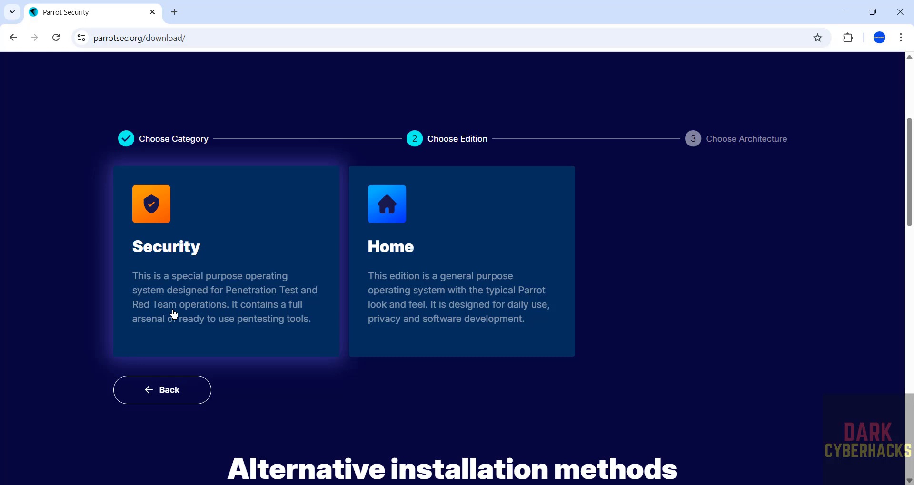
pyautogui.click(219, 275)
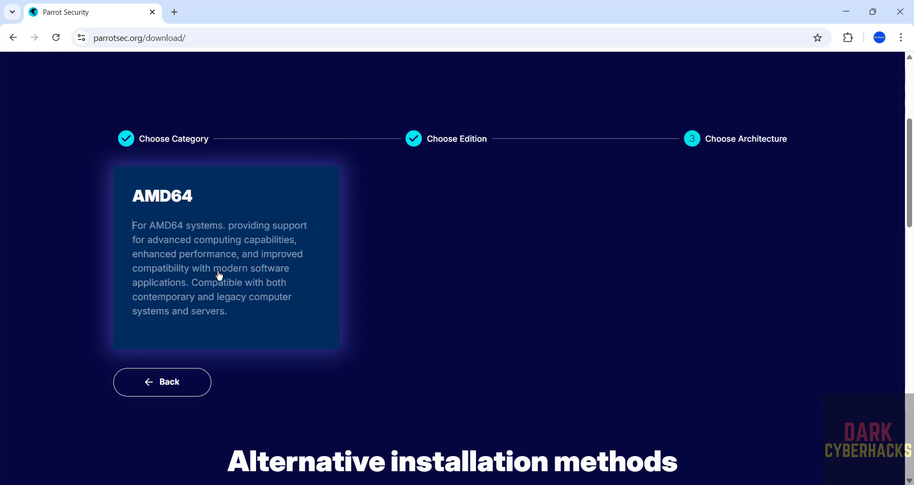
pyautogui.click(169, 283)
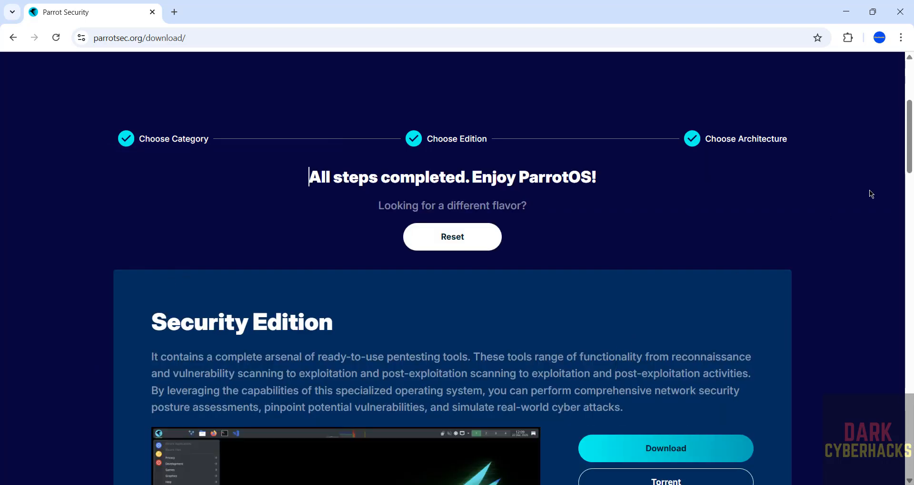
# Start downloading the Security Edition 7.0 ISO and open the browser's download history
pyautogui.scroll(-5, 910, 147)
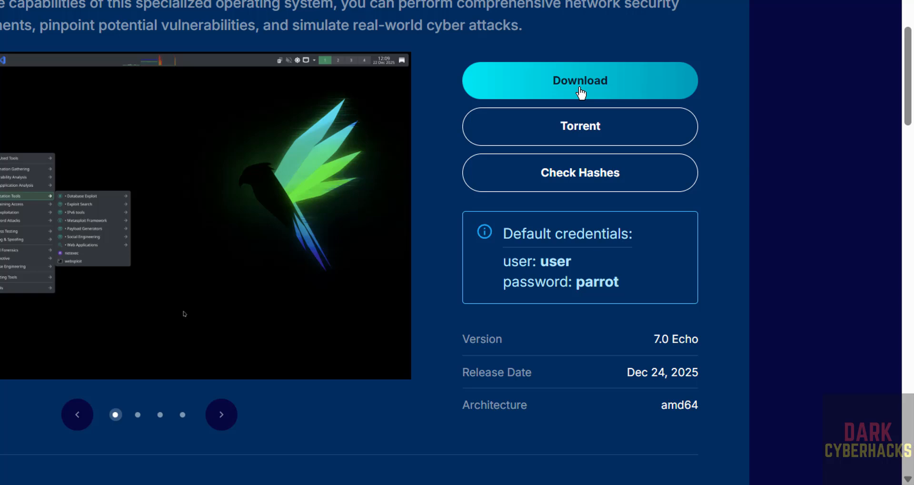
pyautogui.click(581, 92)
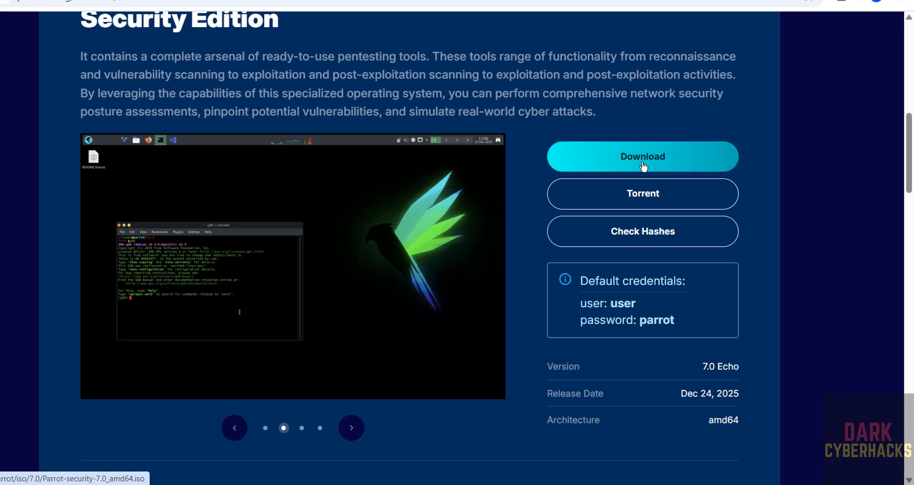
pyautogui.hotkey('ctrl', 'j')
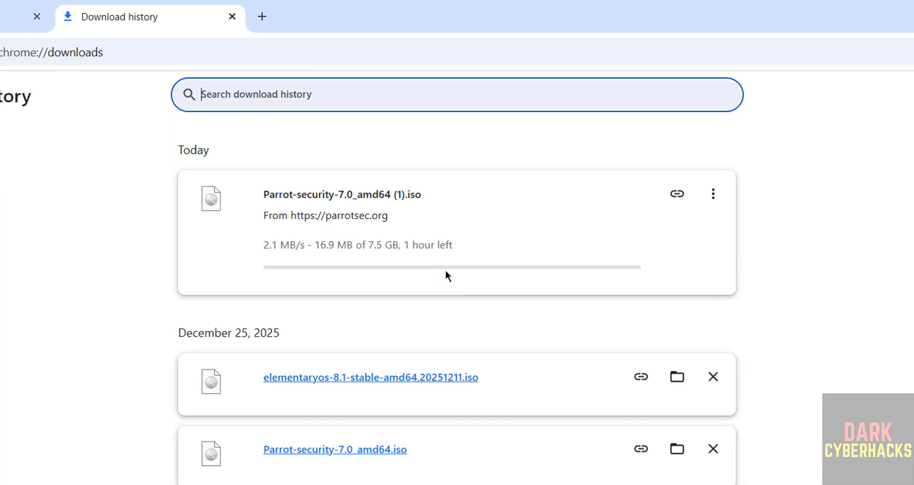
# Cancel the running Parrot-security-7.0_amd64 (1).iso download and remove its entry from the download history
pyautogui.click(712, 194)
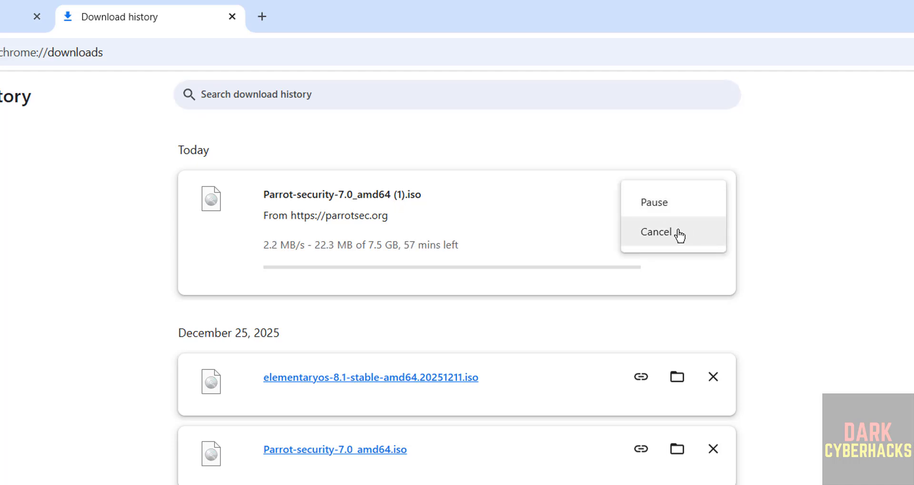
pyautogui.click(677, 232)
pyautogui.click(713, 194)
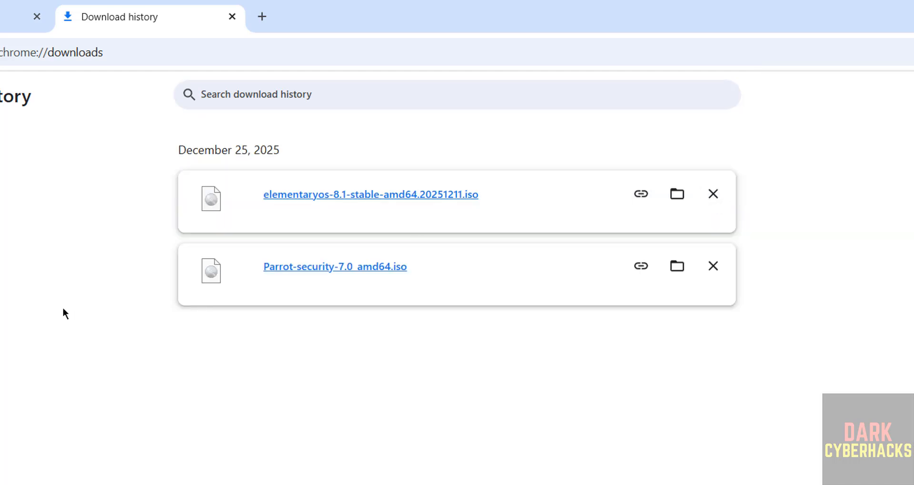
# Search the installed apps for "vm" and launch VMware Workstation Pro
pyautogui.press('super')
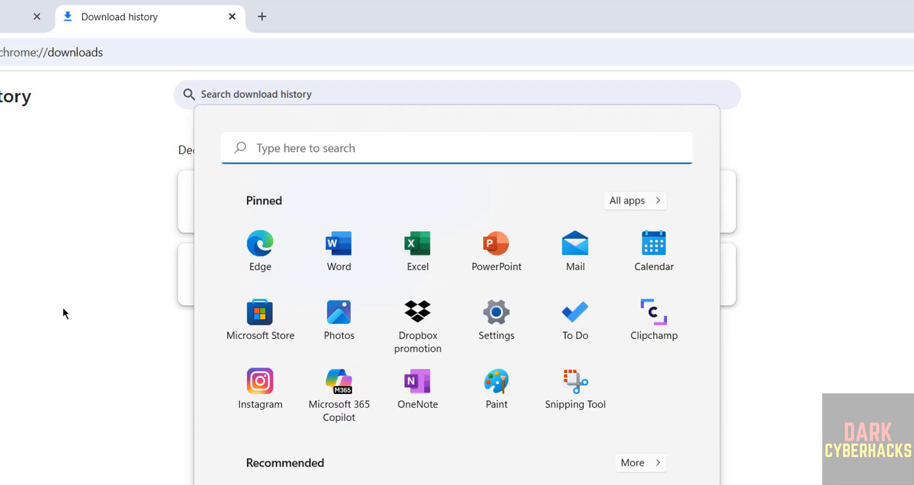
pyautogui.write('vm')
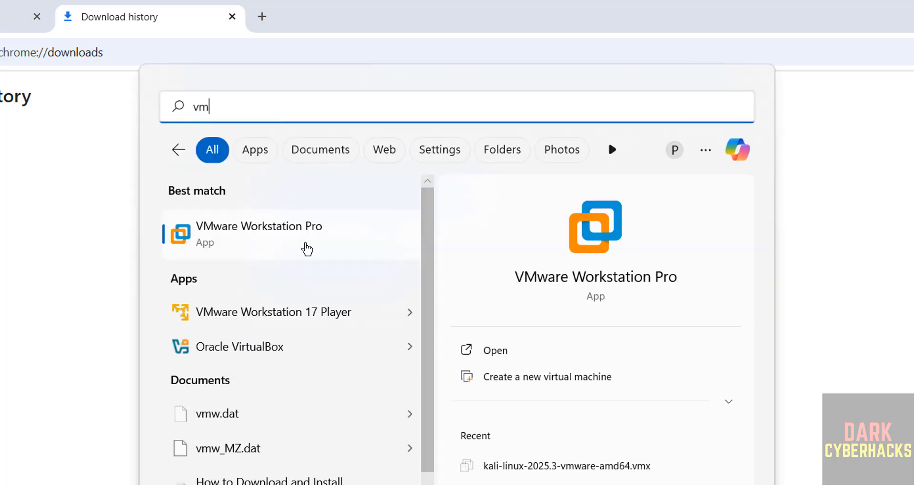
pyautogui.click(305, 240)
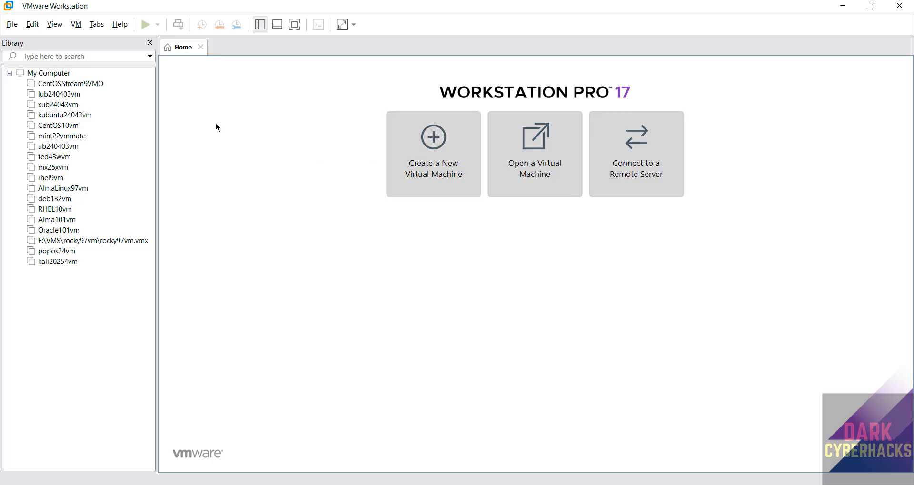
# Start creating a new virtual machine with the Typical (recommended) configuration
pyautogui.click(16, 25)
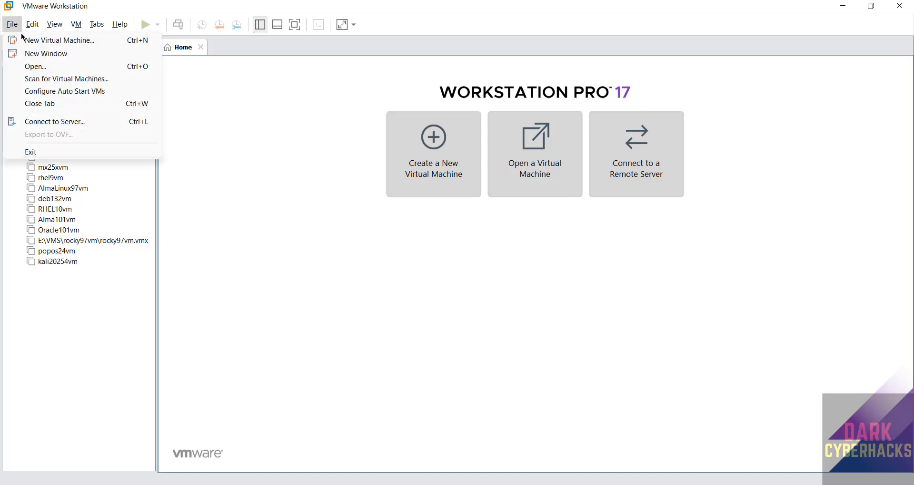
pyautogui.click(21, 37)
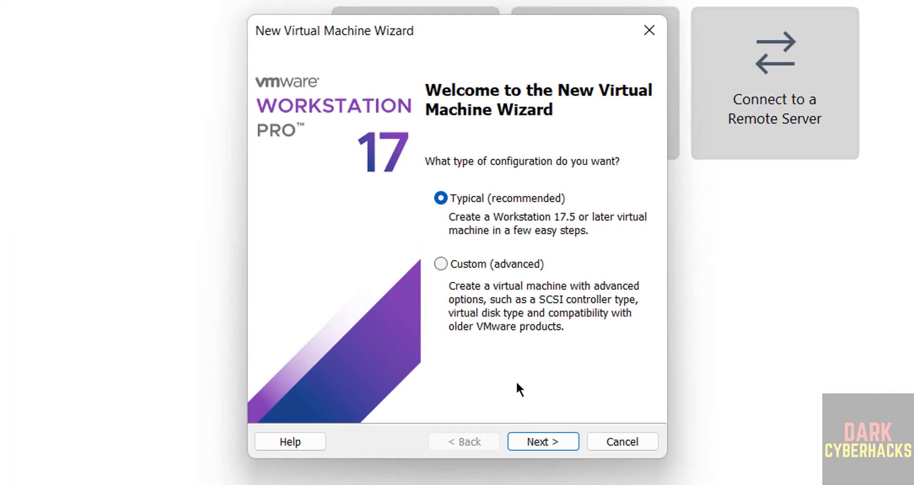
pyautogui.click(533, 445)
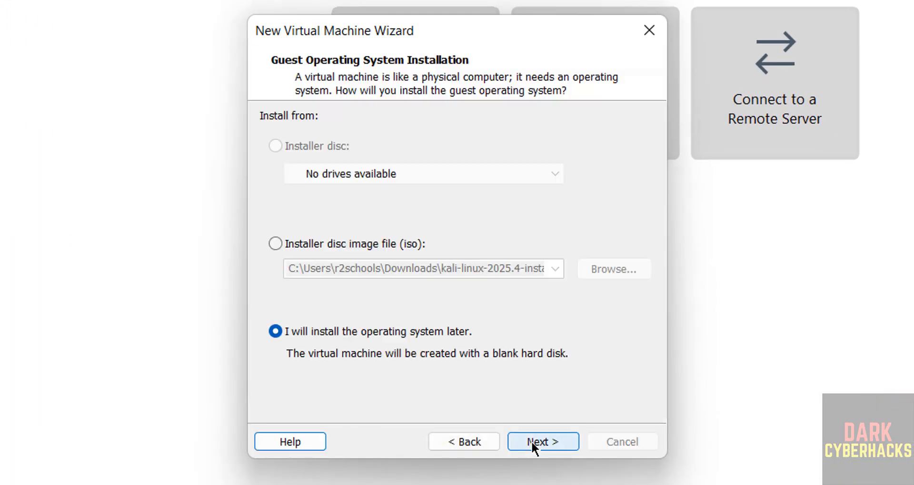
# Set the installer disc image to Parrot-security-7.0_amd64.iso from the Downloads folder and continue
pyautogui.click(278, 247)
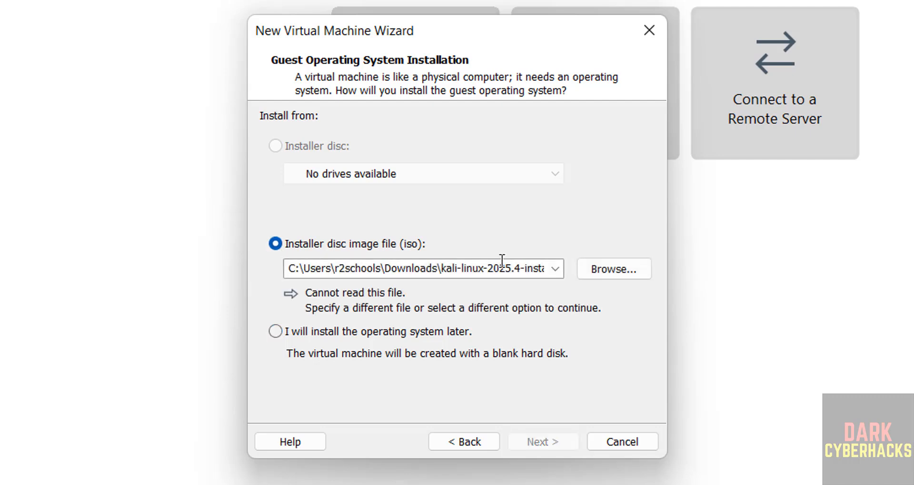
pyautogui.click(591, 269)
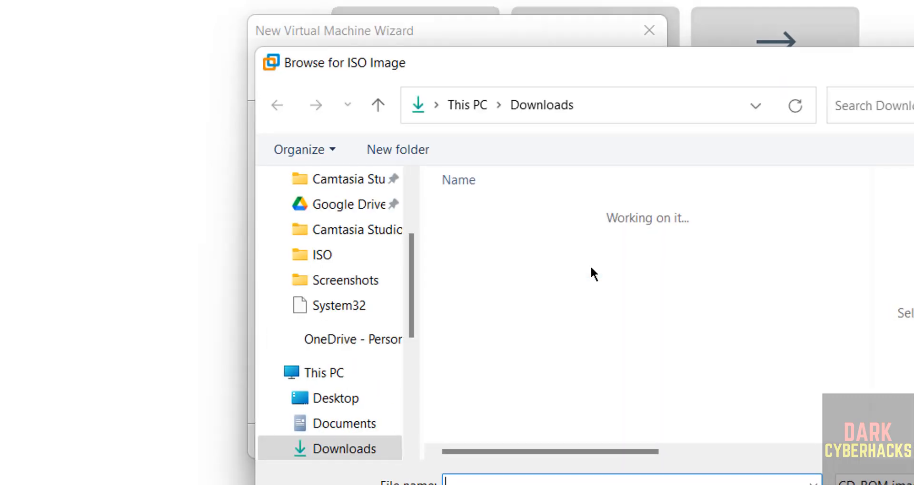
pyautogui.click(489, 260)
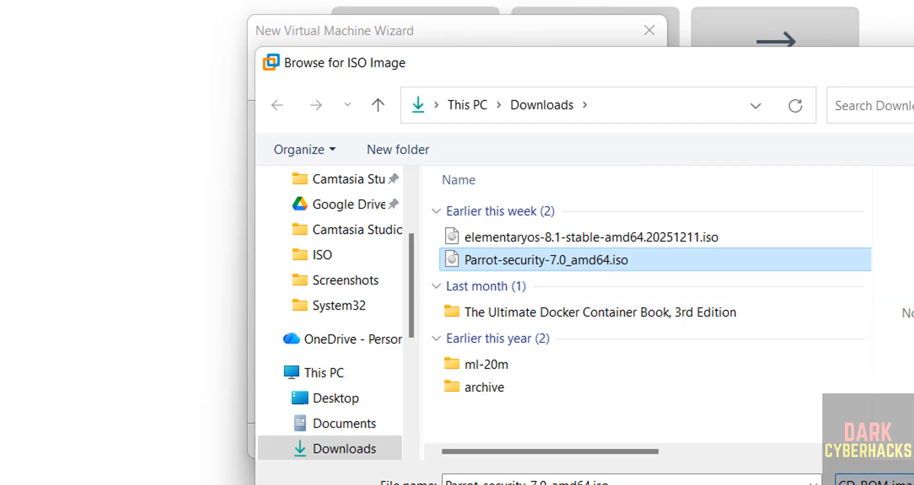
pyautogui.press('Return')
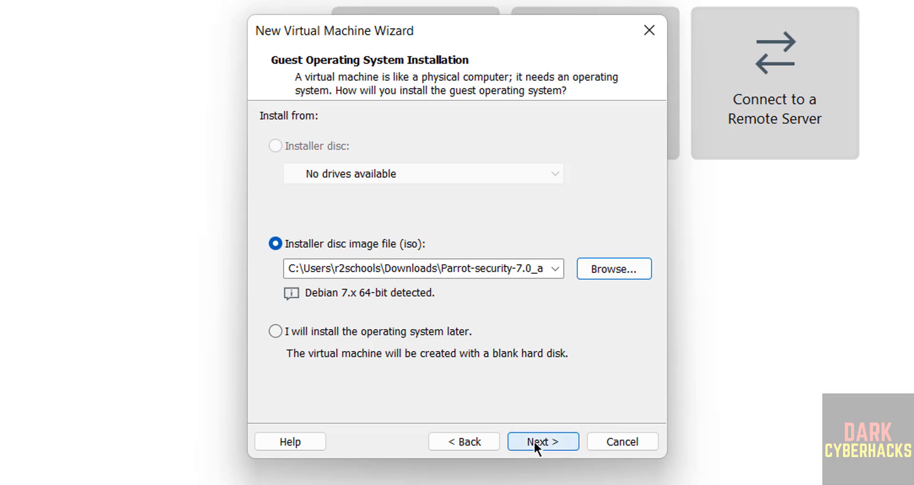
pyautogui.click(533, 441)
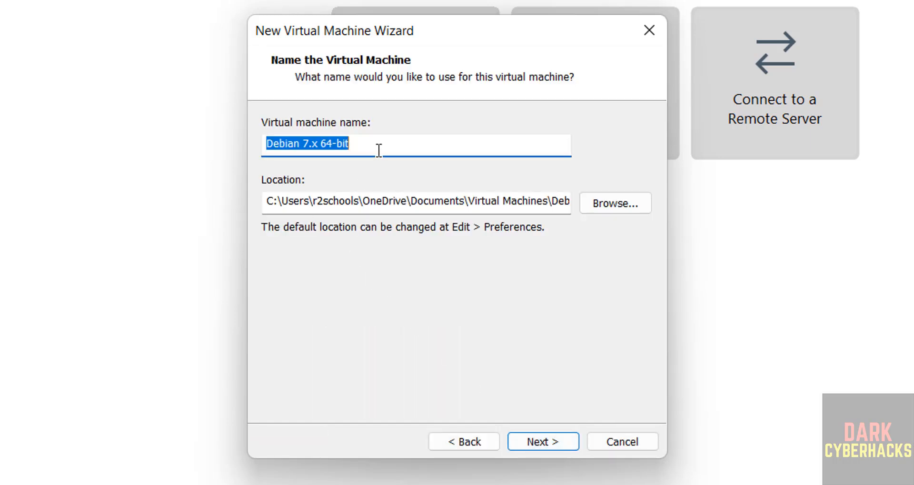
# Name the virtual machine parrot7vm and copy that name
pyautogui.write('parro')
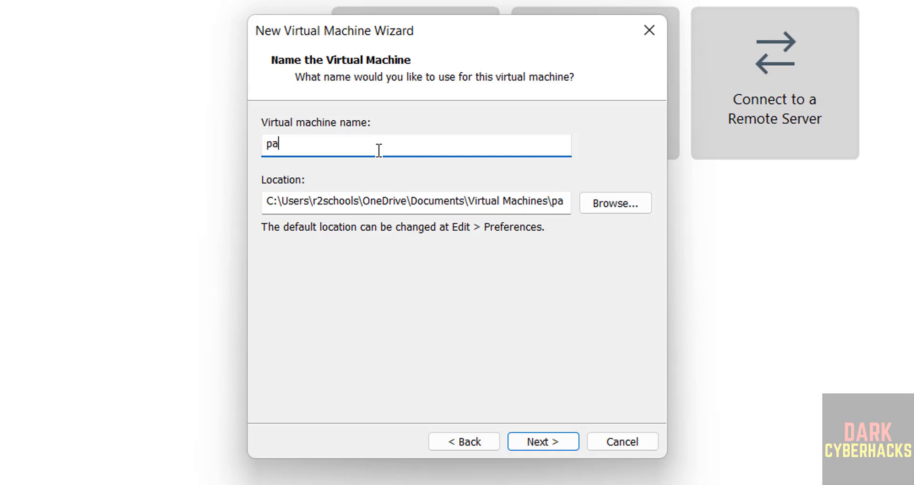
pyautogui.write('t7vm')
pyautogui.hotkey('ctrl', 'a')
pyautogui.hotkey('ctrl', 'c')
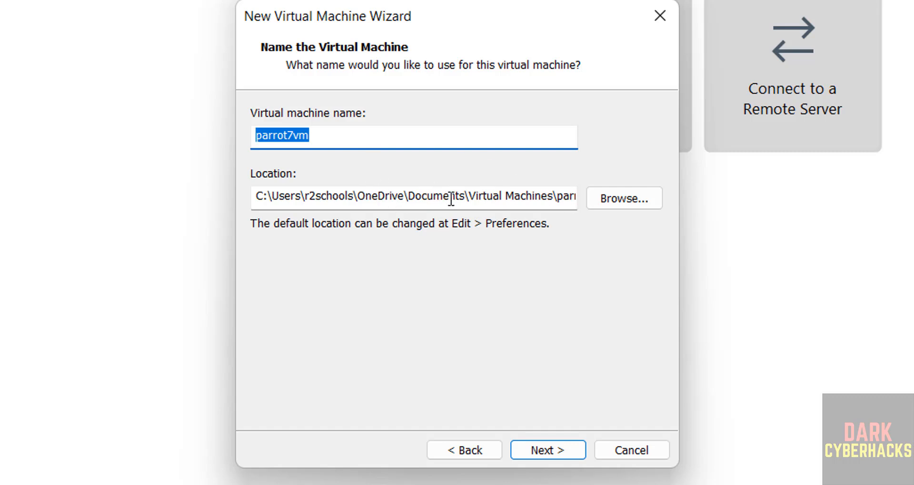
# Set the virtual machine location to a new folder named parrot7vm inside VMS on the One Touch (E:) drive and continue
pyautogui.click(630, 200)
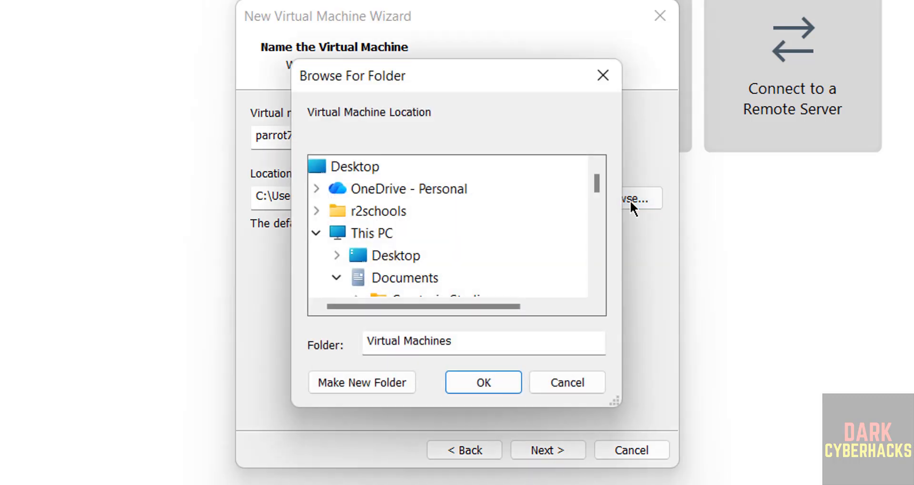
pyautogui.click(335, 278)
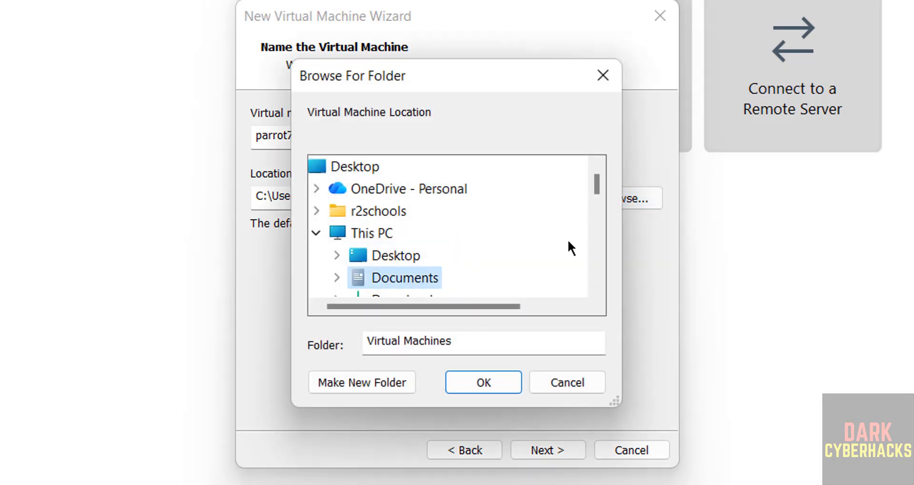
pyautogui.scroll(-3, 592, 245)
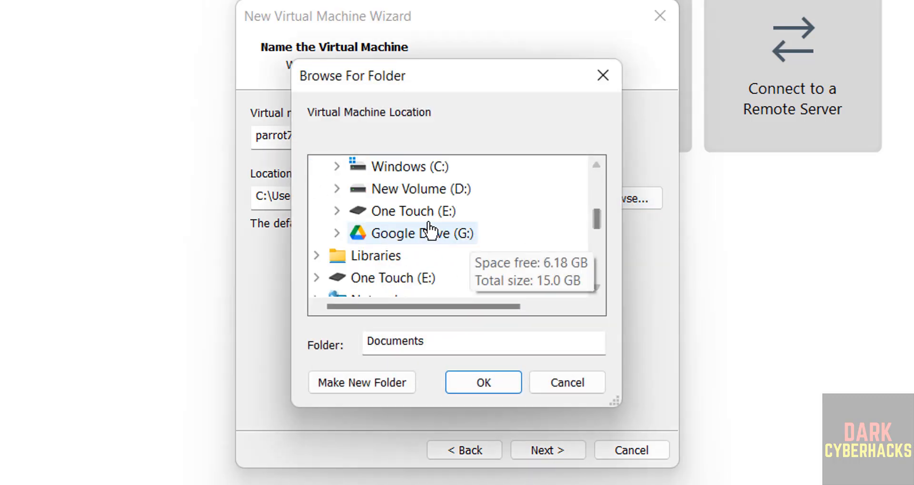
pyautogui.doubleClick(426, 211)
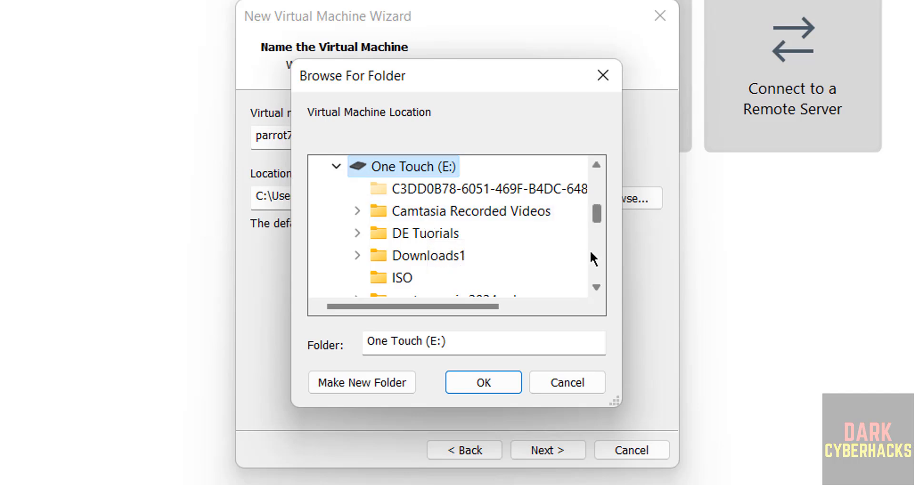
pyautogui.scroll(-2, 590, 253)
pyautogui.doubleClick(404, 278)
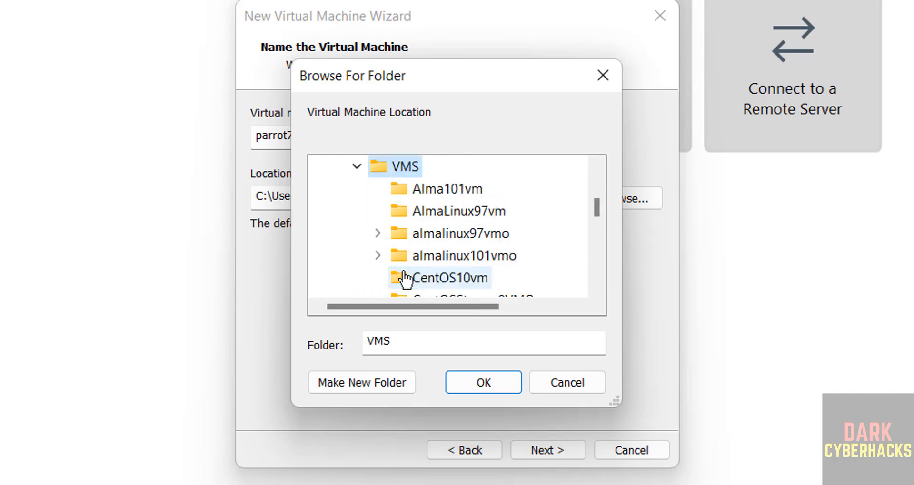
pyautogui.click(357, 383)
pyautogui.hotkey('ctrl', 'v')
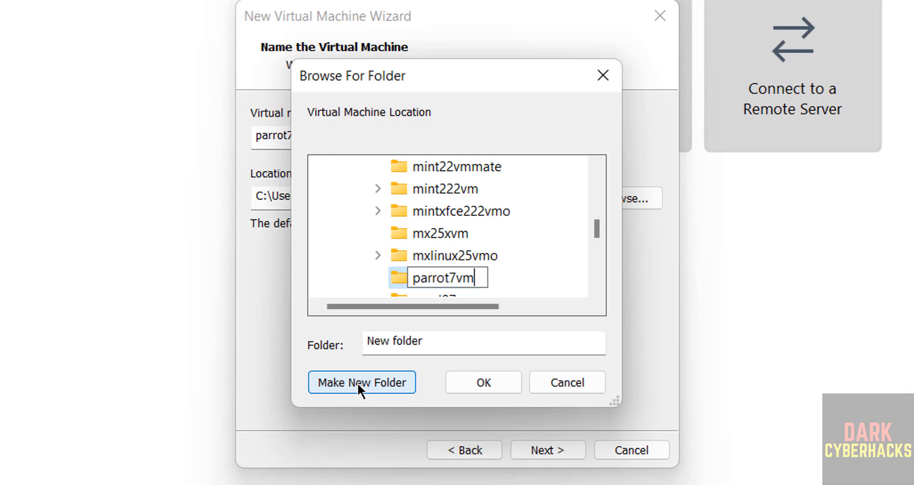
pyautogui.press('Return')
pyautogui.click(472, 387)
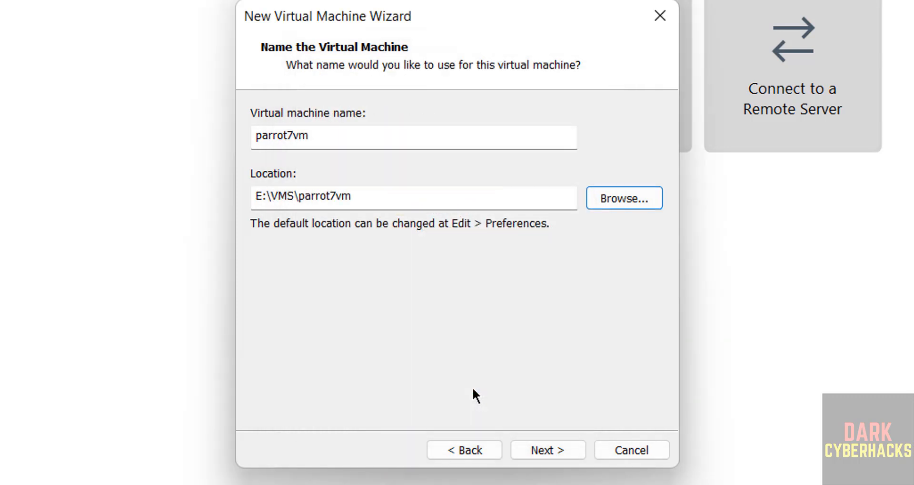
pyautogui.click(563, 453)
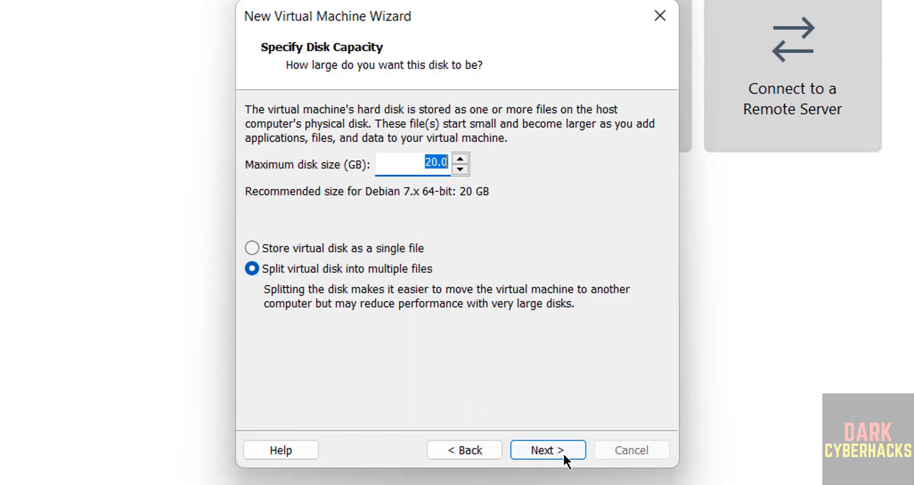
# Store the virtual disk as a single file, set its maximum size to 50 GB and continue
pyautogui.click(332, 246)
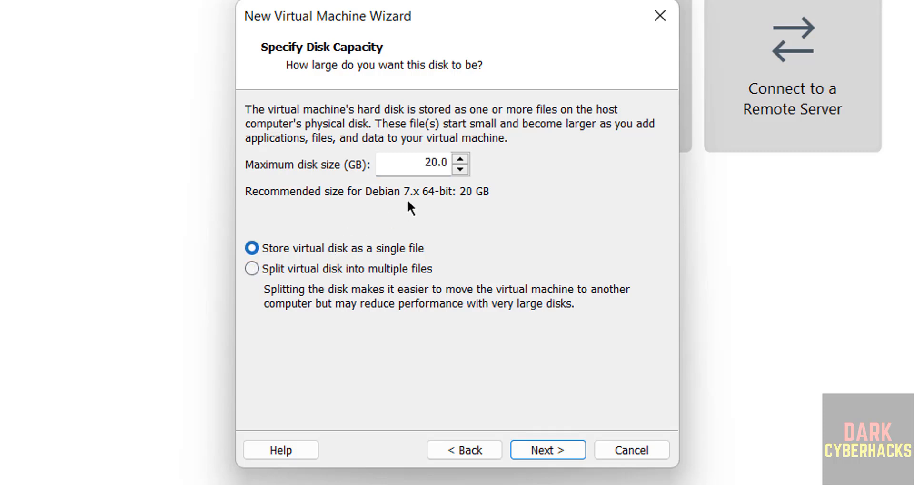
pyautogui.click(430, 165)
pyautogui.click(537, 449)
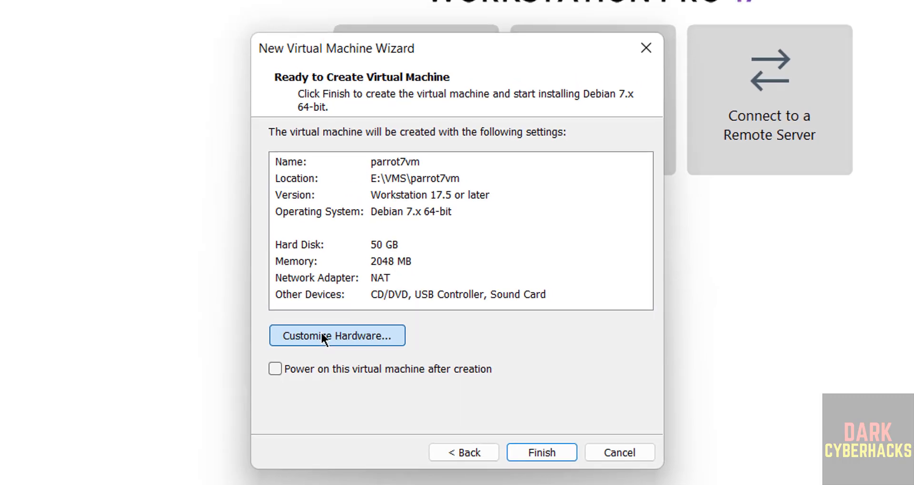
# Customize the virtual machine's hardware by setting its memory to 4096 MB
pyautogui.click(323, 336)
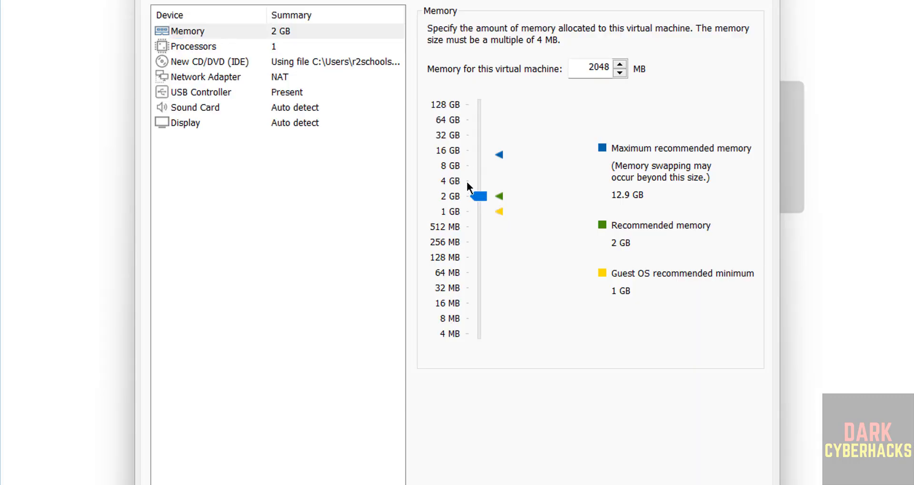
pyautogui.moveTo(478, 196); pyautogui.dragTo(481, 188)
pyautogui.doubleClick(594, 68)
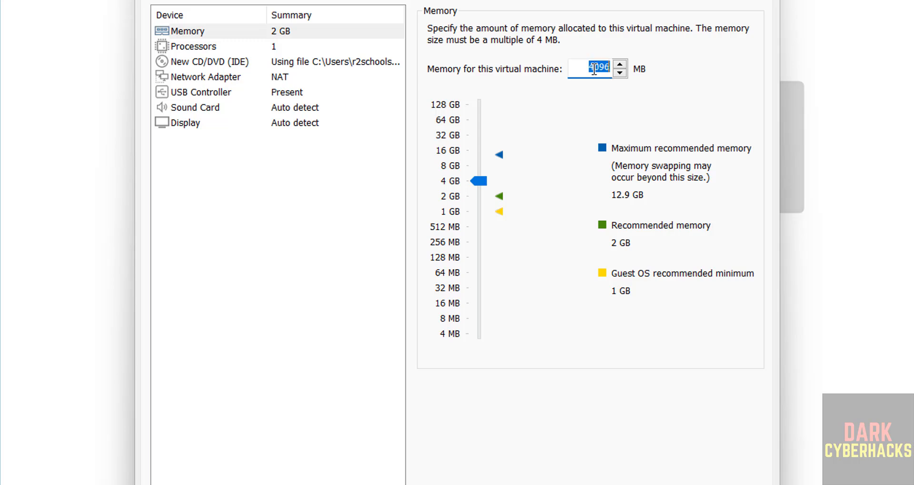
# Set the number of processors to 2, close the hardware settings and finish creating the virtual machine
pyautogui.click(217, 46)
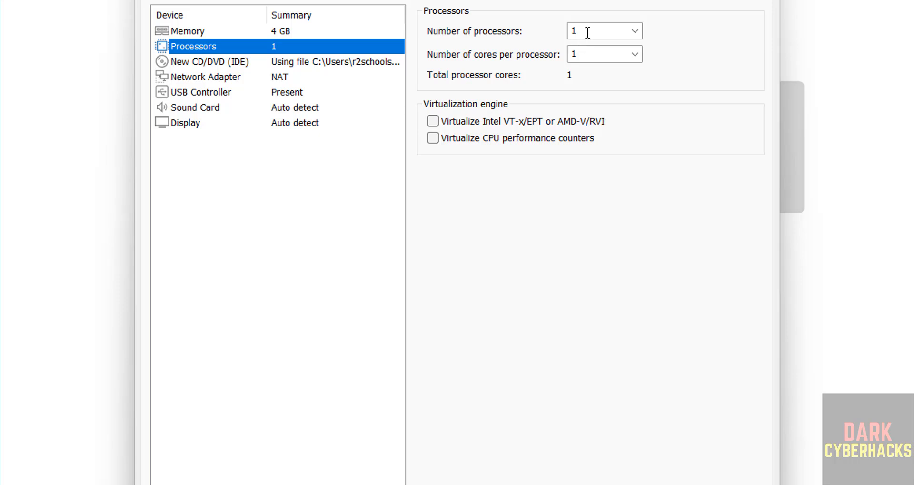
pyautogui.doubleClick(590, 31)
pyautogui.write('2')
pyautogui.press('Return')
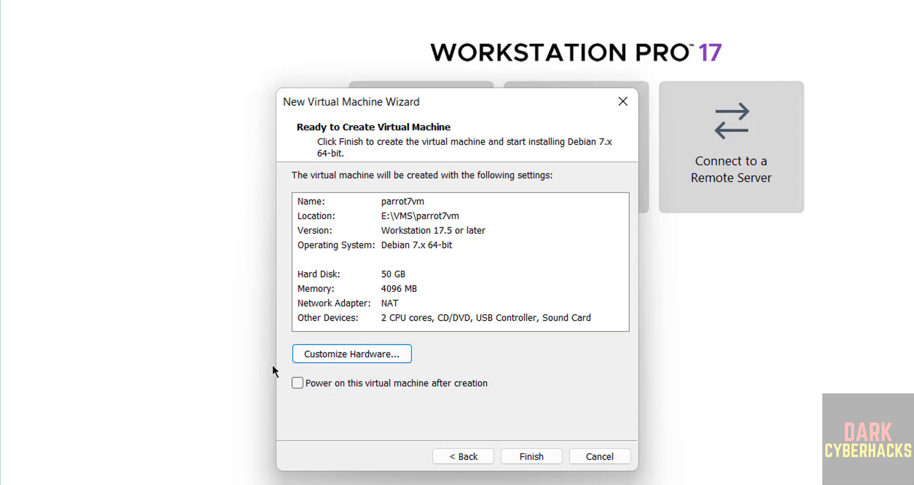
pyautogui.click(523, 455)
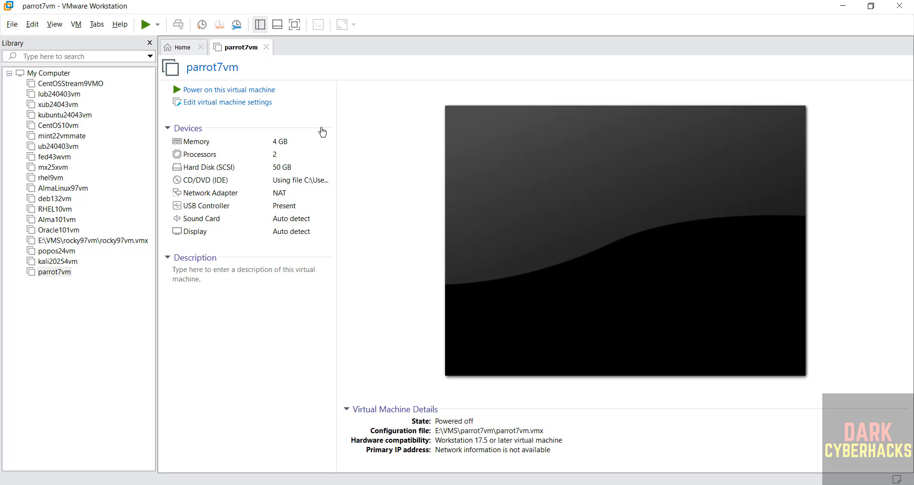
pyautogui.rightClick(54, 274)
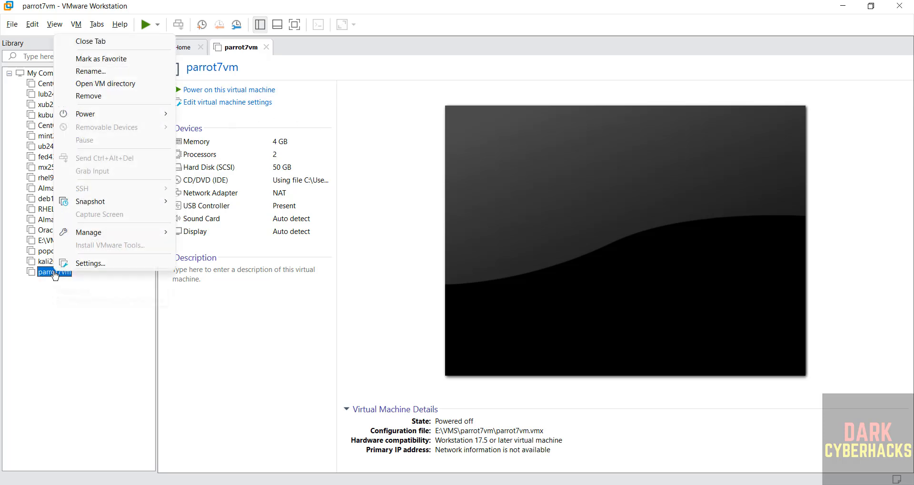
pyautogui.click(83, 333)
pyautogui.click(77, 25)
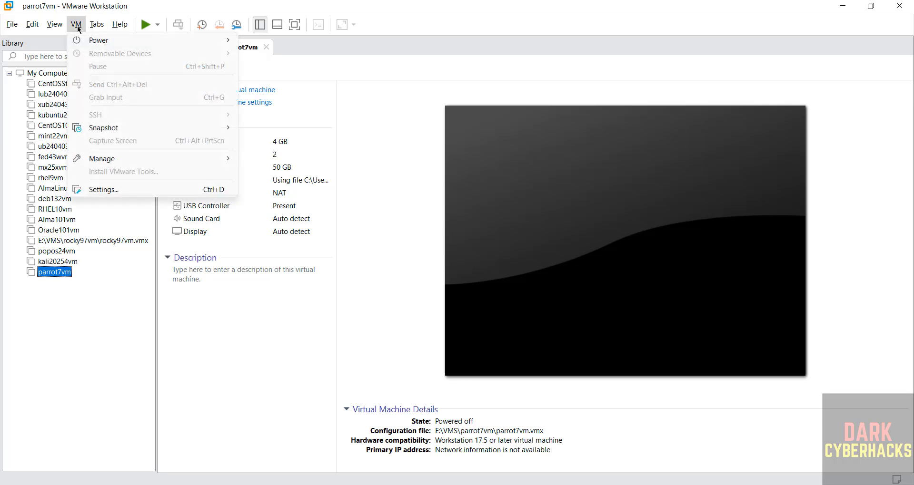
pyautogui.click(378, 184)
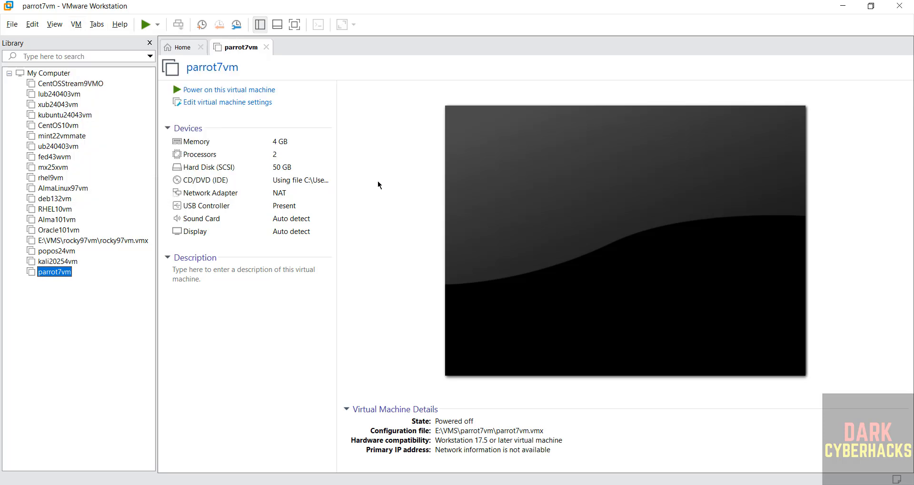
# Power on the parrot7vm virtual machine and boot it with the Try / Install option
pyautogui.click(251, 95)
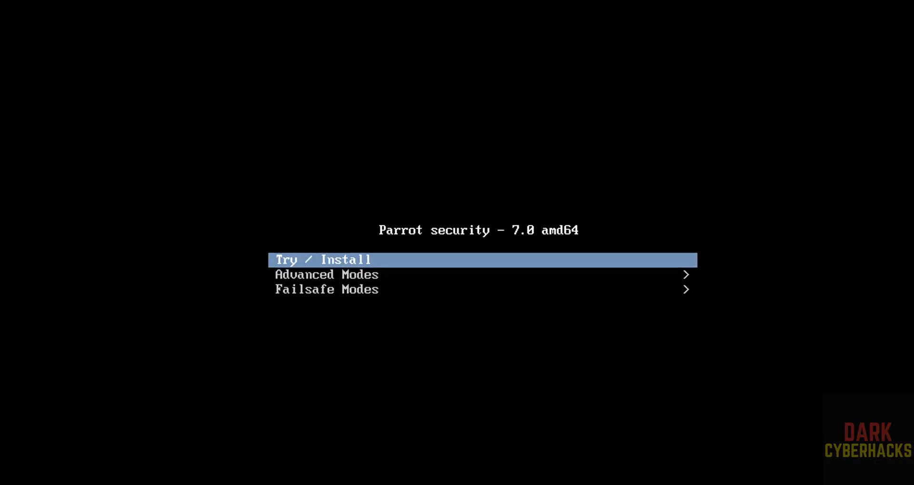
pyautogui.press('Down')
pyautogui.press('Up')
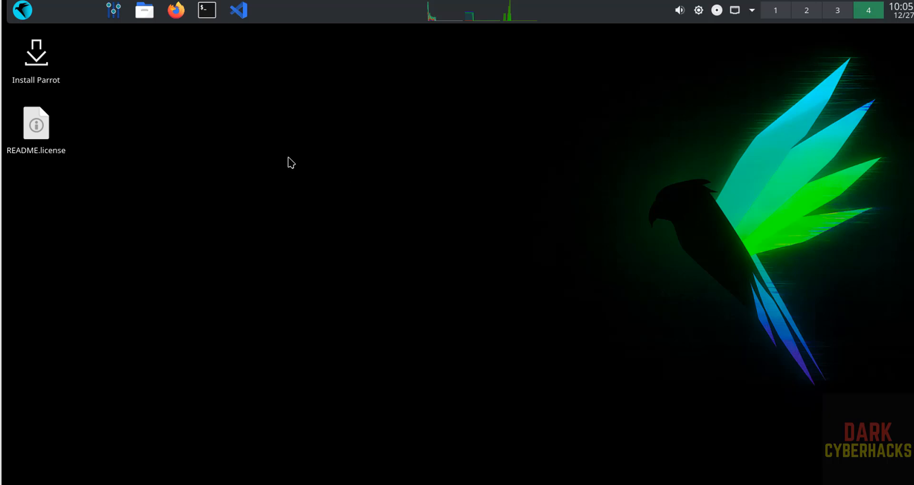
# Launch the Parrot installer from the live desktop and continue with American English as the language
pyautogui.click(30, 59)
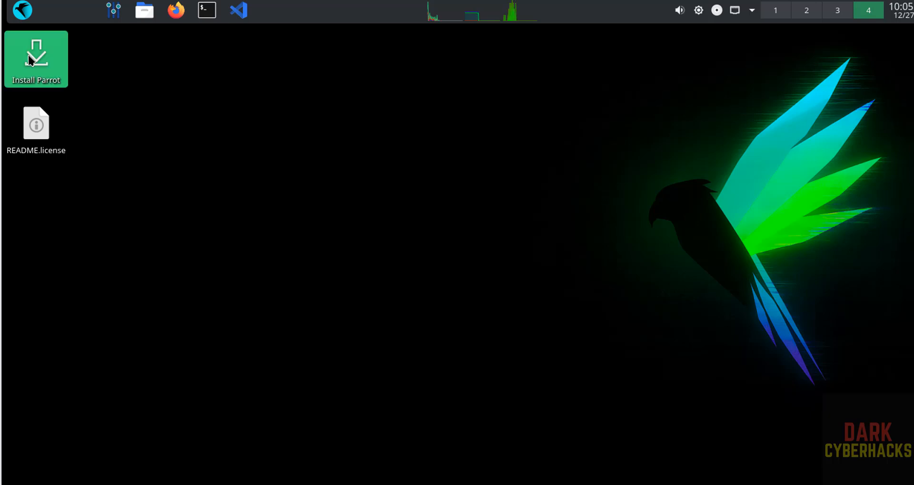
pyautogui.click(30, 60)
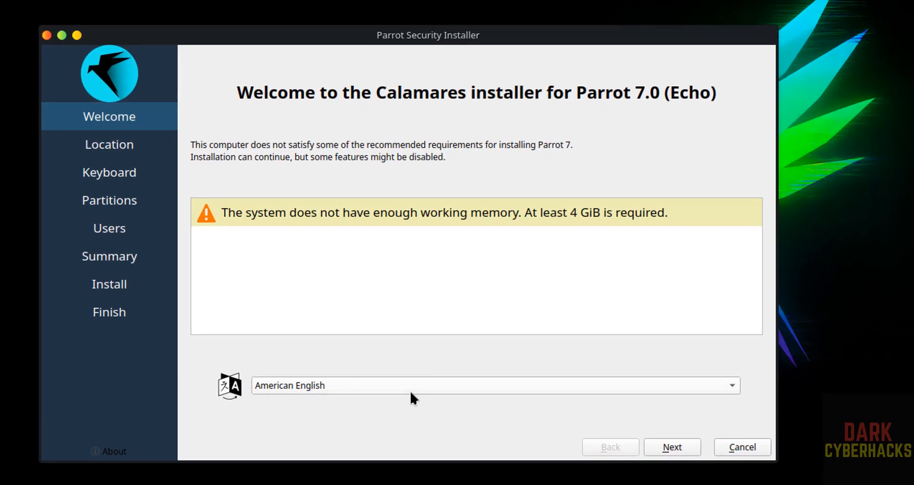
pyautogui.click(410, 387)
pyautogui.click(68, 411)
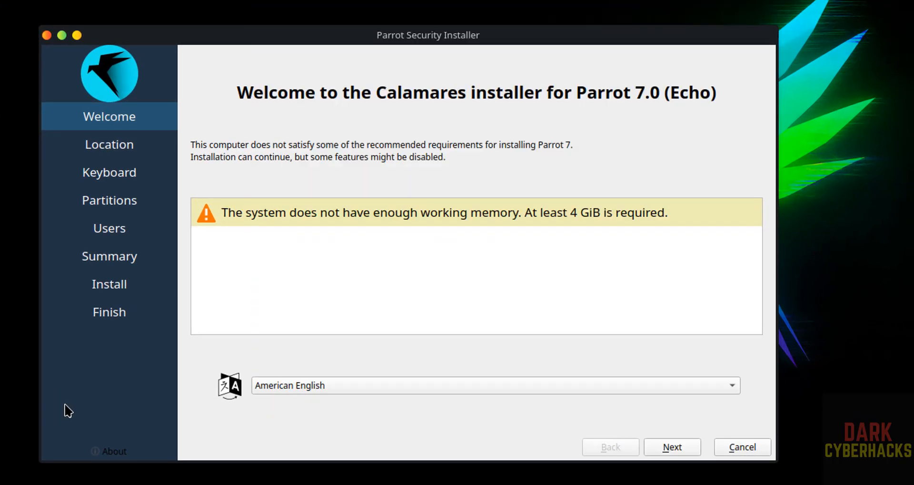
pyautogui.click(672, 447)
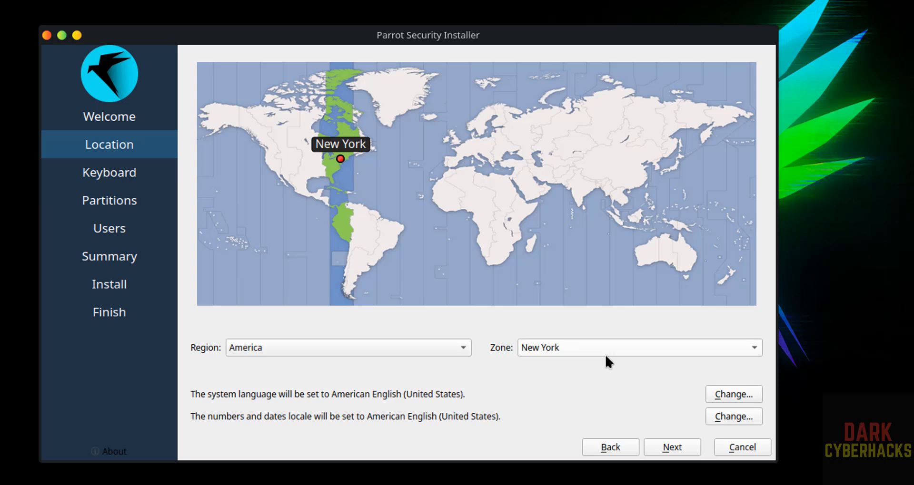
# Keep the region America and the zone New York for the installation and continue
pyautogui.click(322, 348)
pyautogui.click(553, 343)
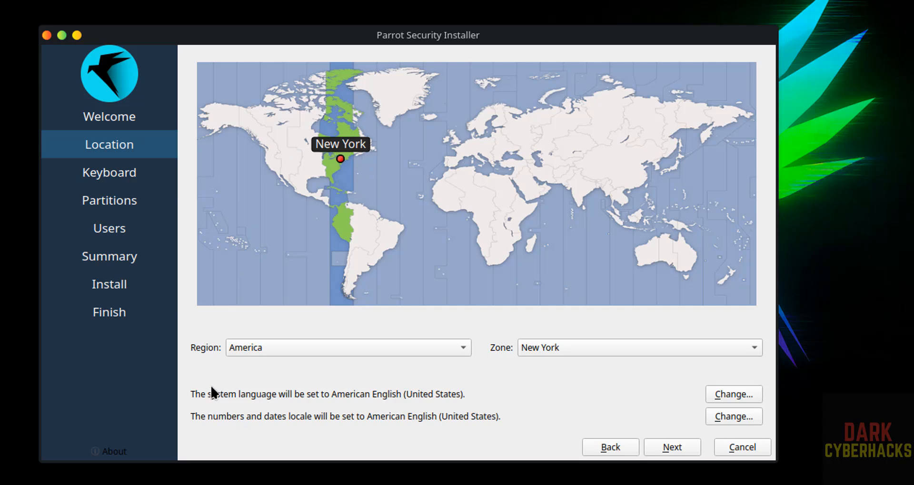
pyautogui.click(668, 448)
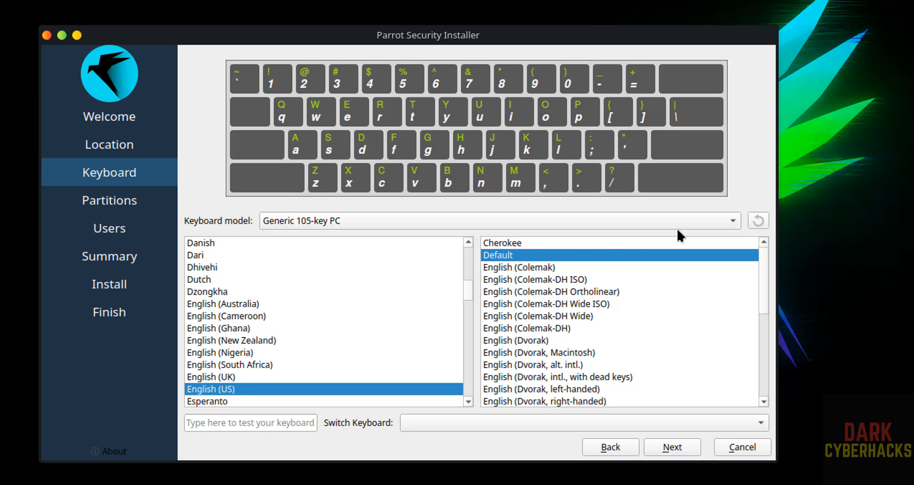
# Keep the Generic 105-key PC keyboard model with the default English (US) layout and continue
pyautogui.click(732, 219)
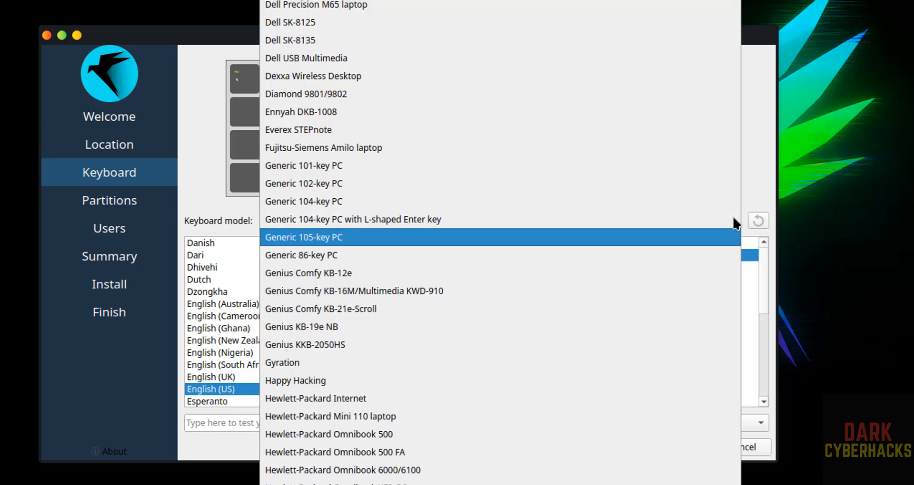
pyautogui.click(184, 177)
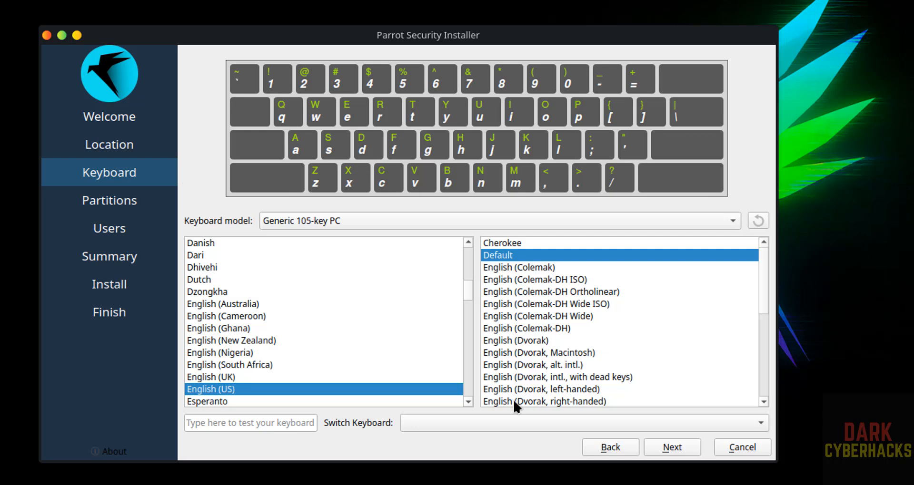
pyautogui.click(673, 447)
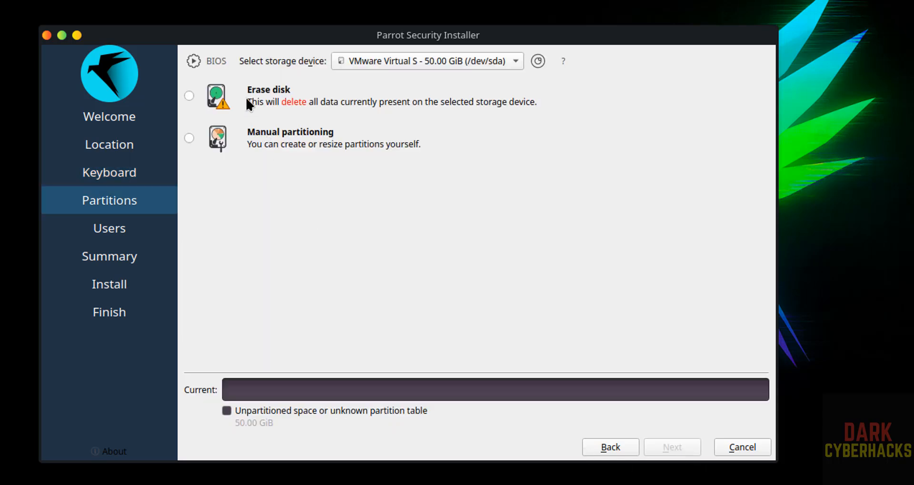
# Choose to erase the disk with no swap, keep the bootloader in the Master Boot Record of /dev/sda and continue
pyautogui.click(189, 96)
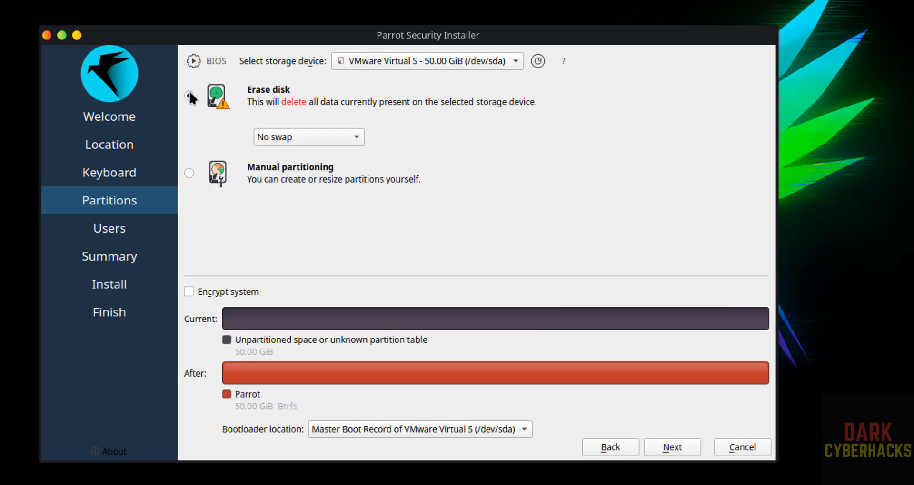
pyautogui.click(300, 137)
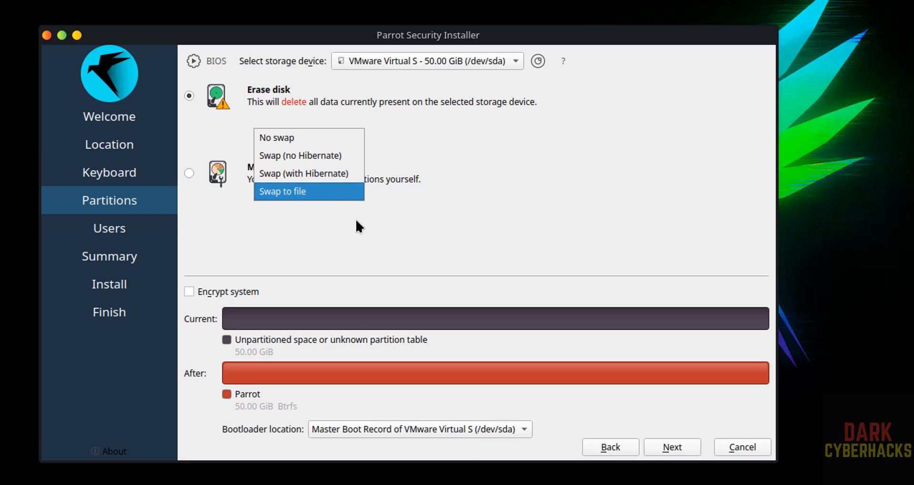
pyautogui.click(344, 237)
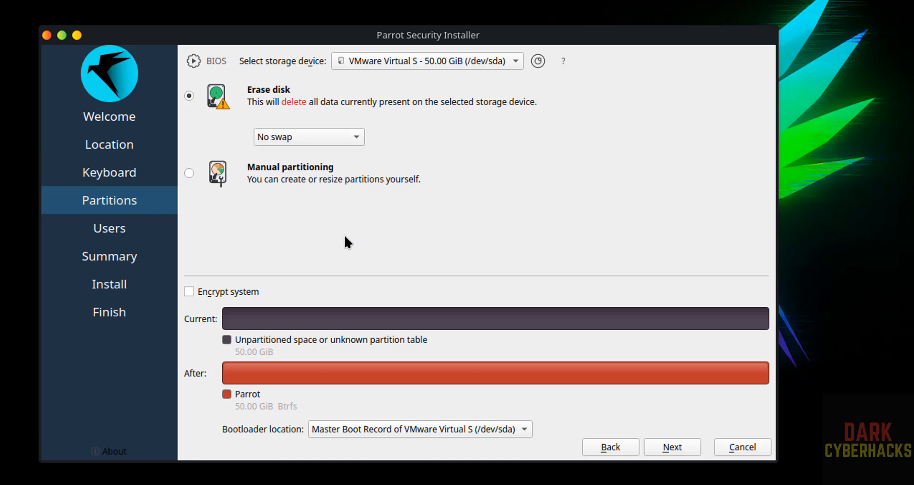
pyautogui.click(358, 434)
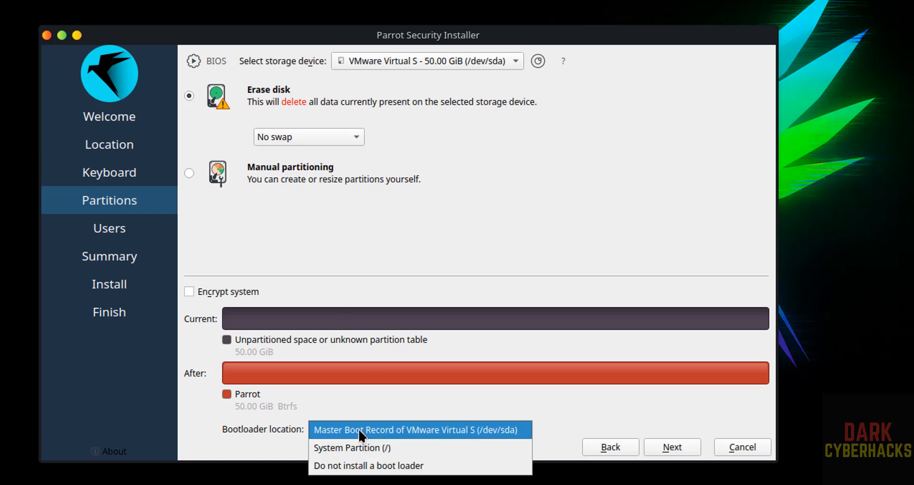
pyautogui.click(547, 399)
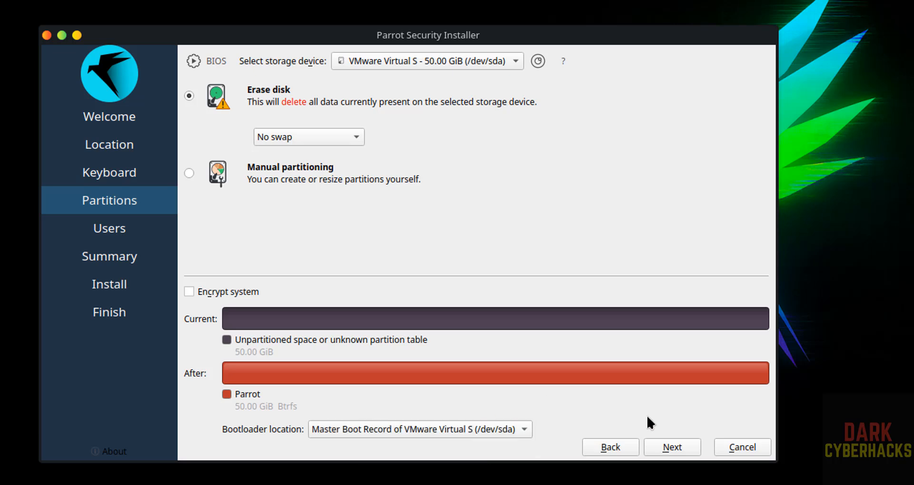
pyautogui.click(670, 448)
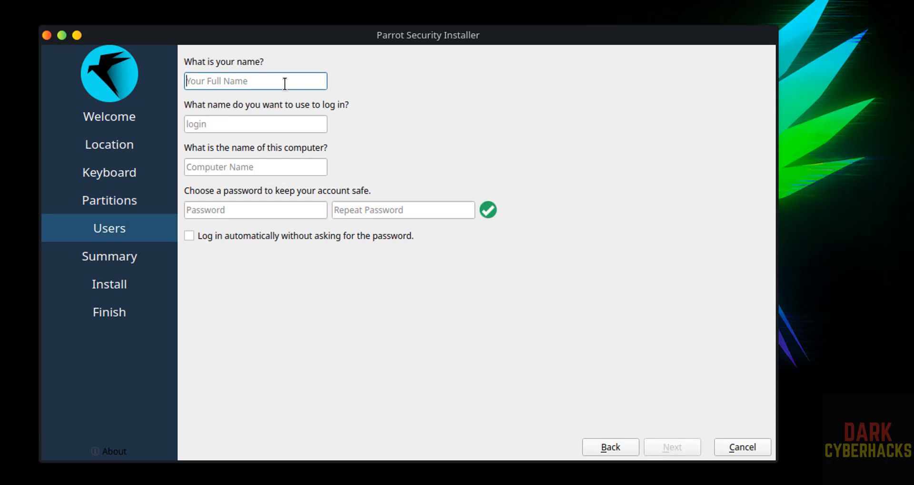
# Enter r2schools as the user's name and keep the matching login name
pyautogui.write('r2schools')
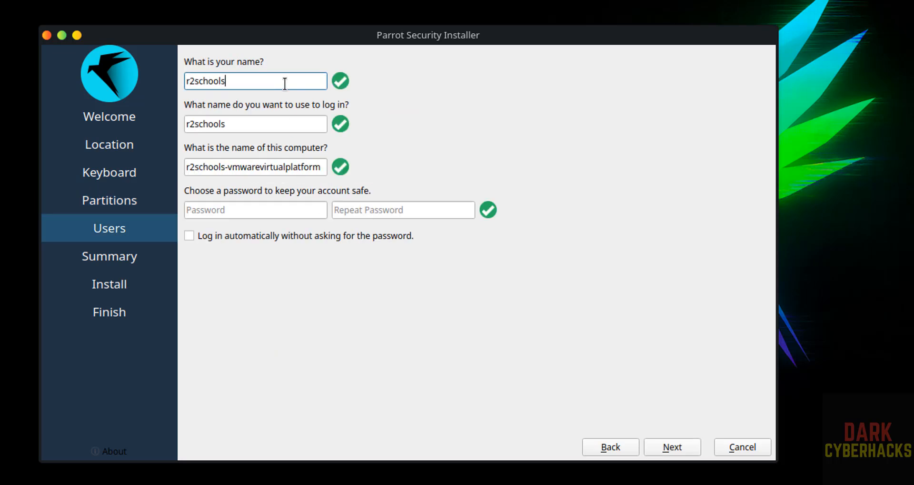
pyautogui.moveTo(285, 83); pyautogui.dragTo(183, 87)
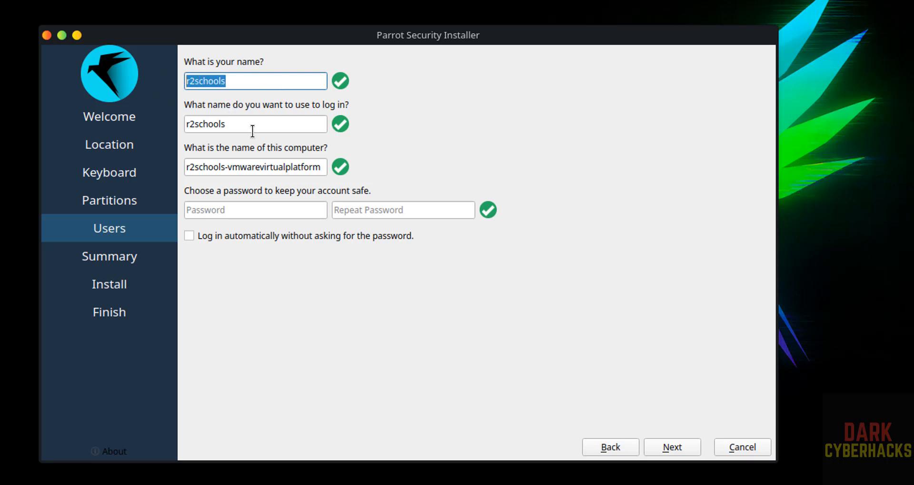
pyautogui.moveTo(253, 128); pyautogui.dragTo(170, 117)
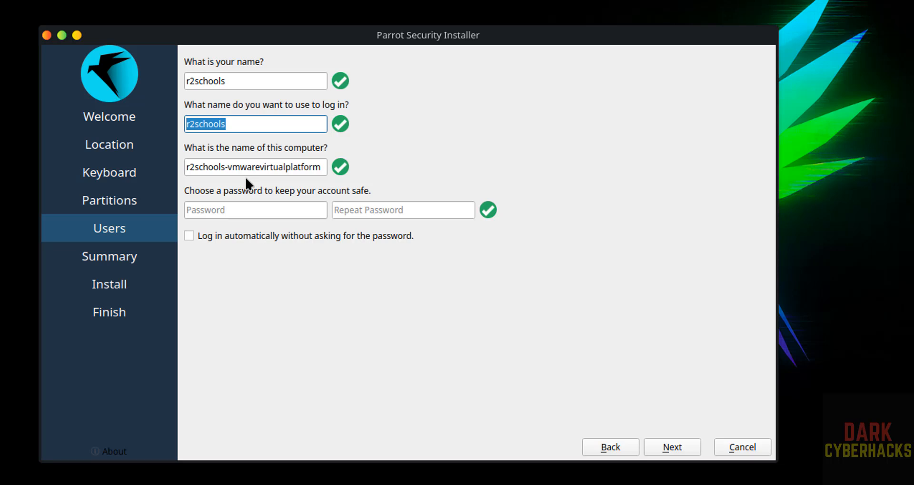
# Replace the suggested computer name with parrot7vm
pyautogui.tripleClick(254, 168)
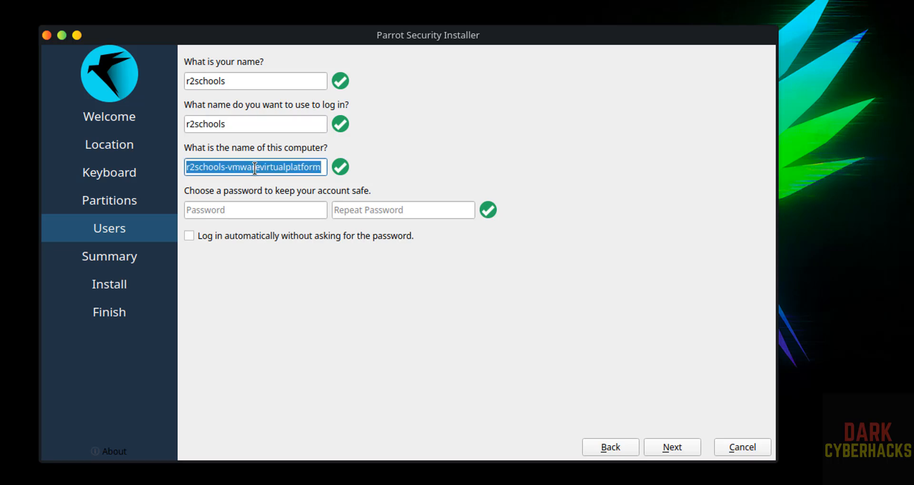
pyautogui.tripleClick(254, 167)
pyautogui.write('parrot')
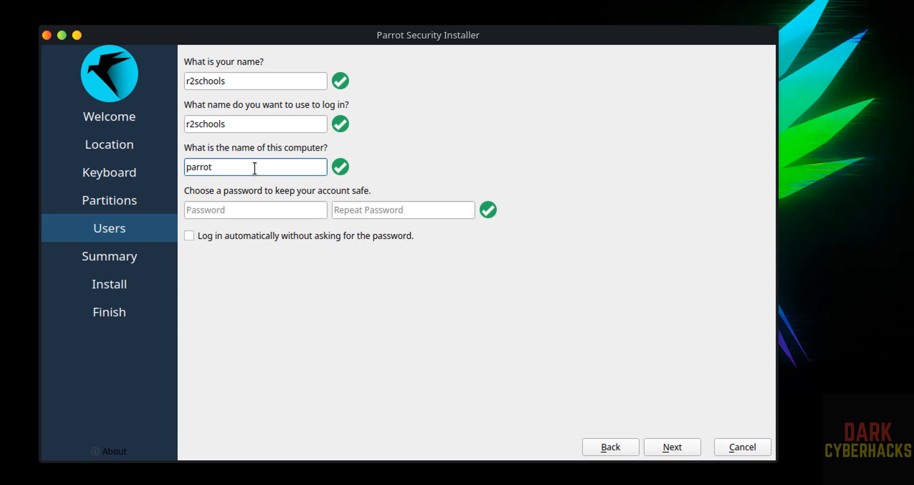
pyautogui.write('7vm')
# Enter the account password and repeat it in the confirmation field
pyautogui.press('Tab')
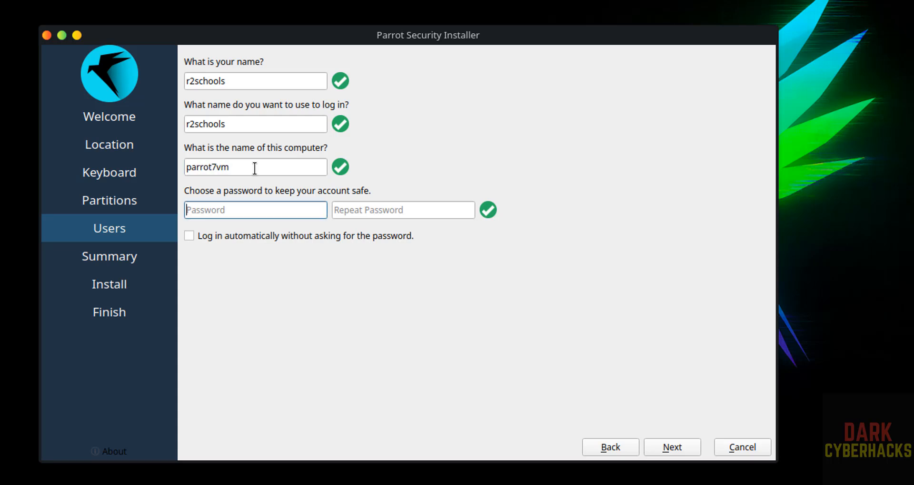
pyautogui.write('*********')
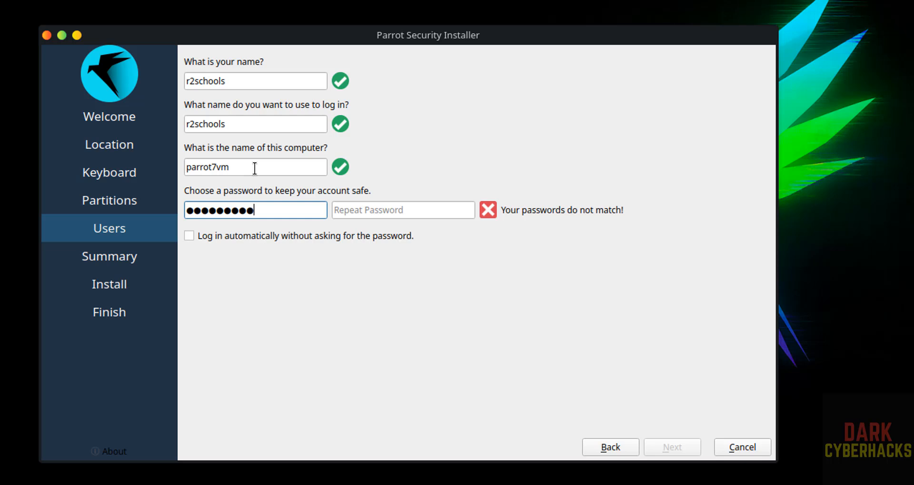
pyautogui.press('Tab')
pyautogui.write('*********')
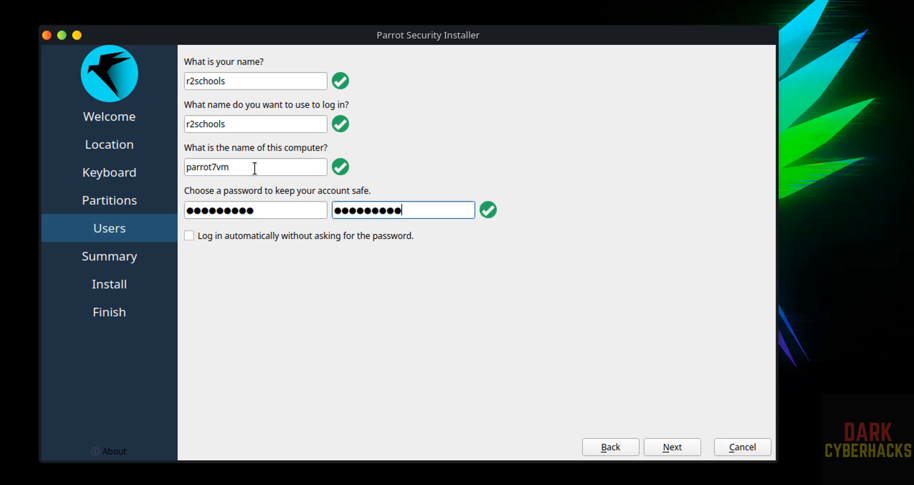
# Proceed to the installation summary, start the Parrot 7 installation and confirm the disk changes
pyautogui.click(690, 450)
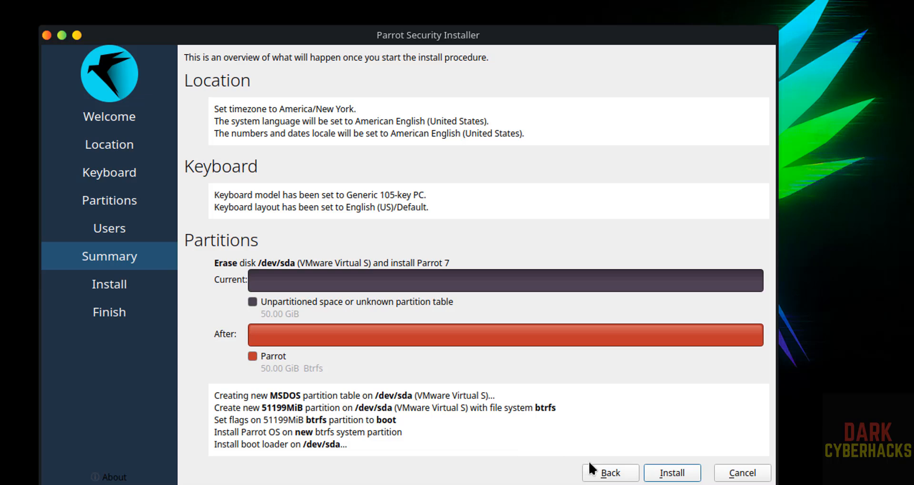
pyautogui.click(606, 474)
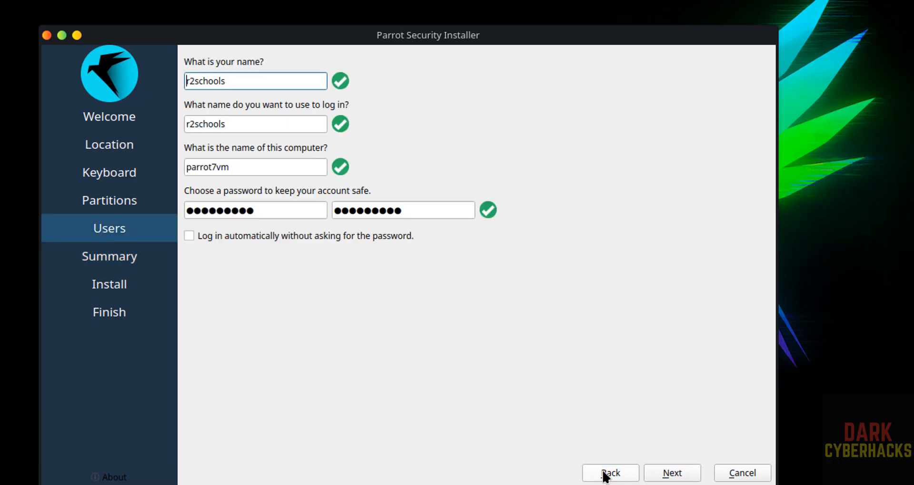
pyautogui.click(671, 474)
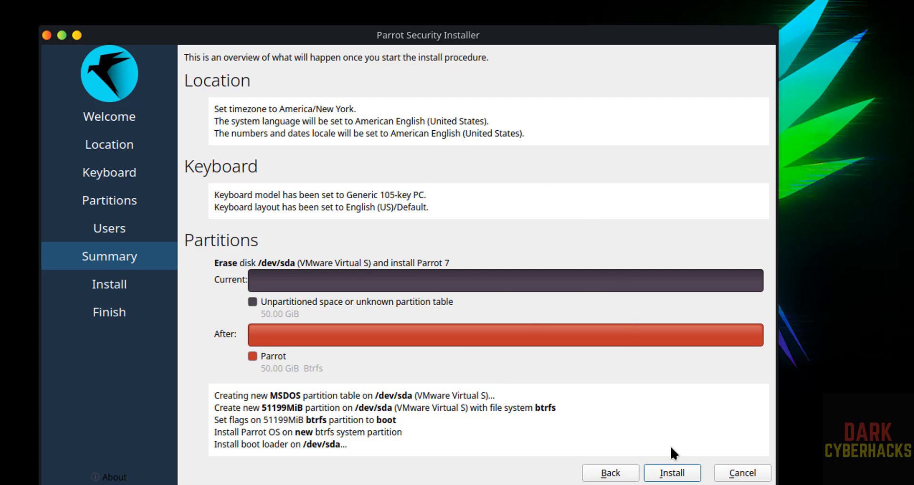
pyautogui.click(672, 474)
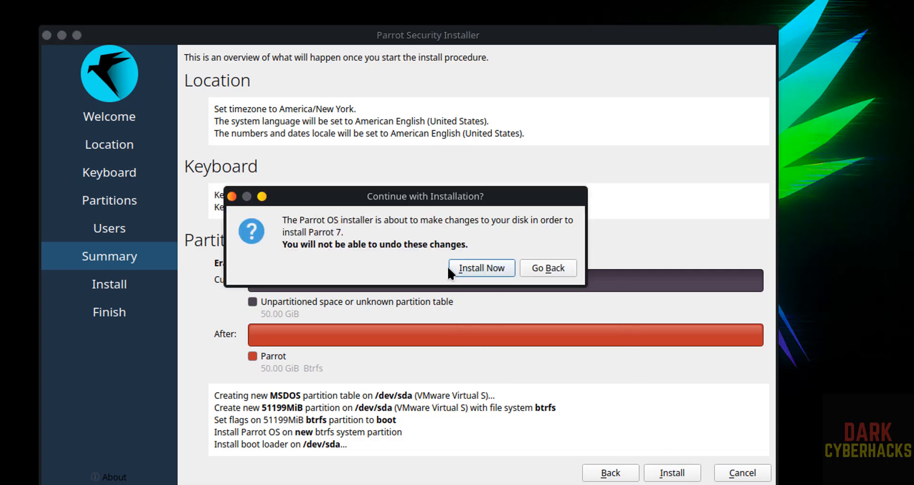
pyautogui.click(470, 269)
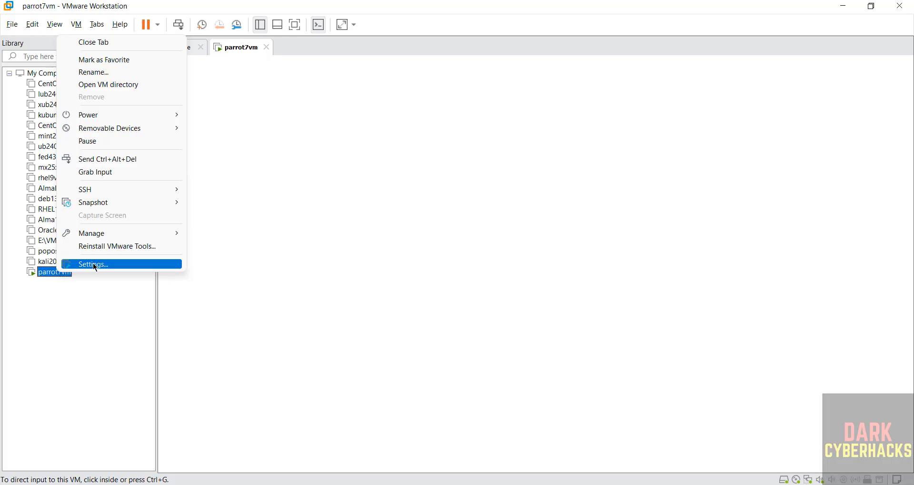
# Disconnect parrot7vm's CD/DVD (IDE) drive, disable its connection at power on and override the guest's CD-ROM lock
pyautogui.click(95, 265)
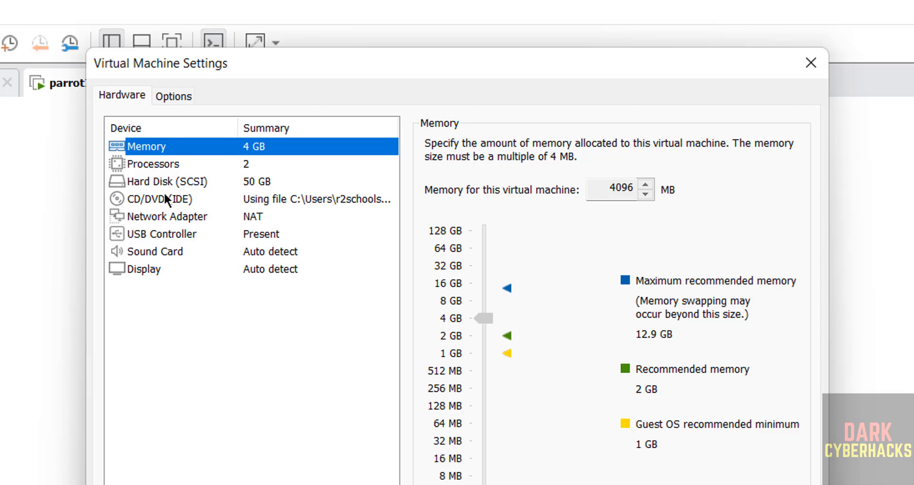
pyautogui.click(166, 200)
pyautogui.click(476, 145)
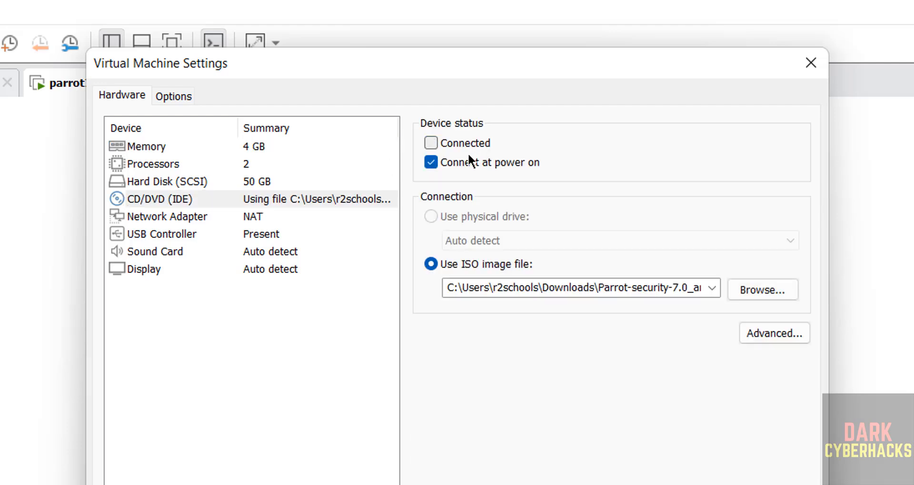
pyautogui.click(460, 162)
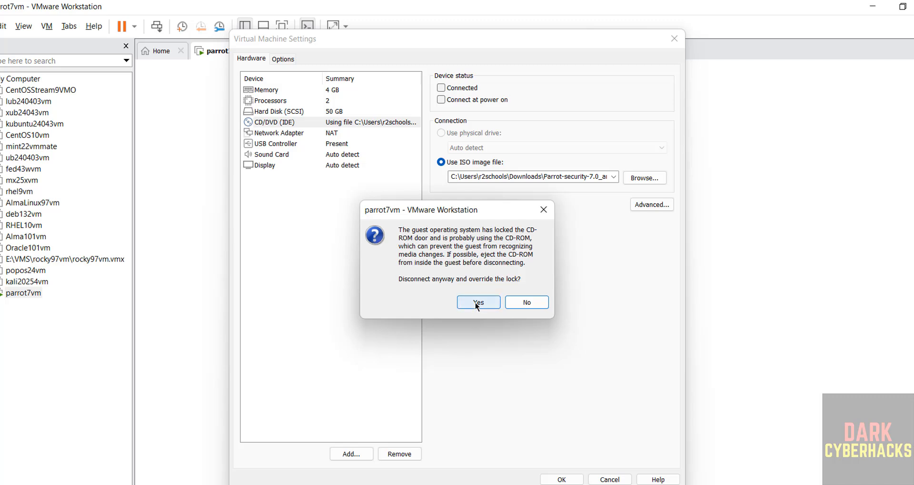
pyautogui.click(478, 302)
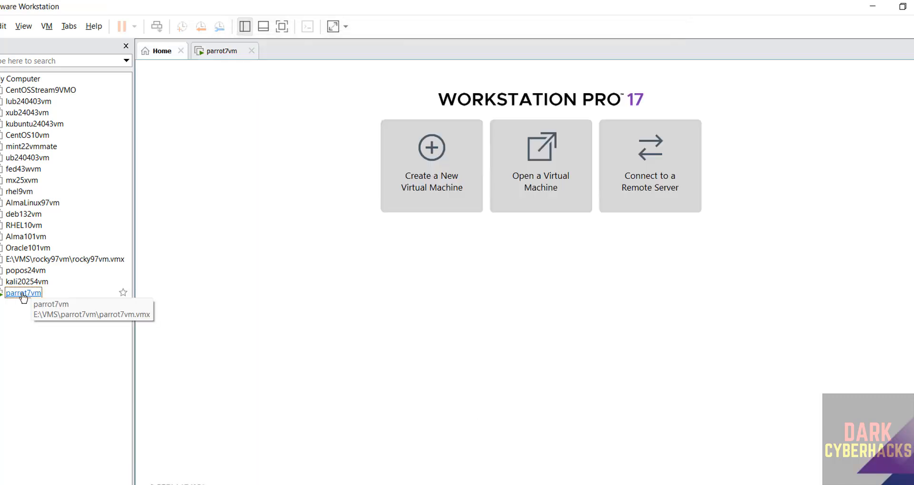
# Restart the guest operating system of parrot7vm and confirm the restart
pyautogui.rightClick(22, 295)
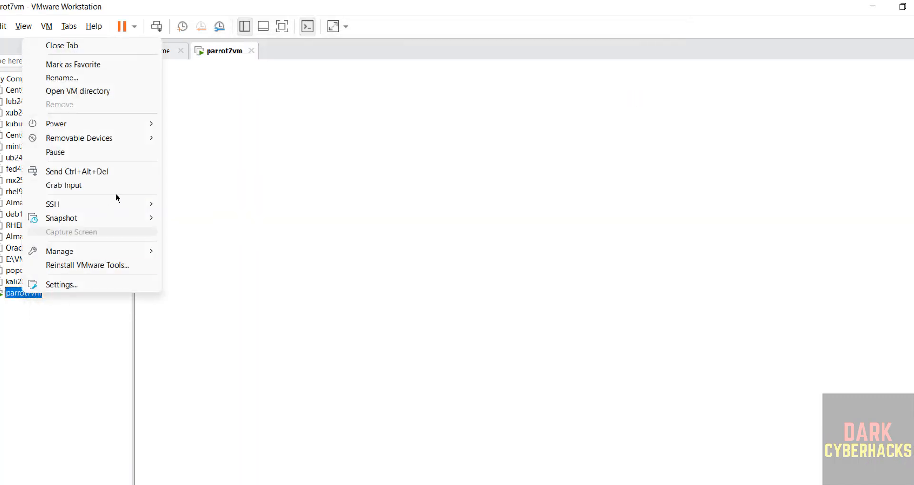
pyautogui.moveTo(140, 125)
pyautogui.click(220, 167)
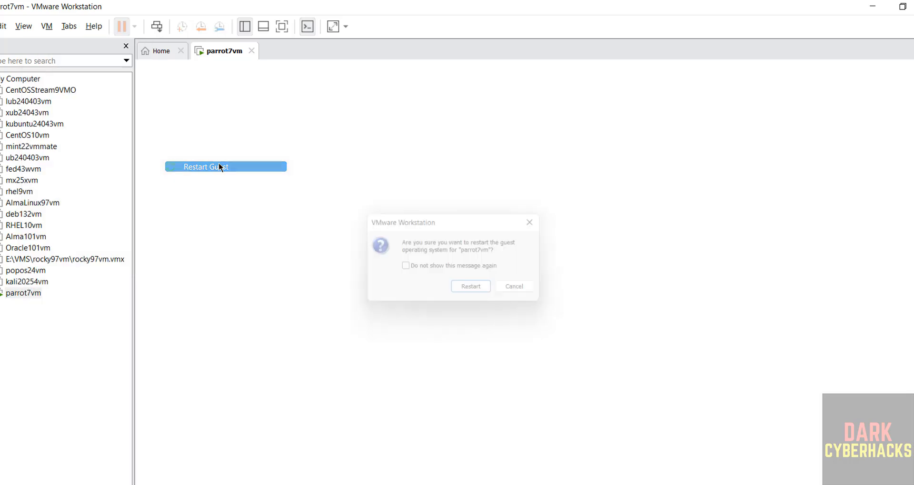
pyautogui.click(481, 348)
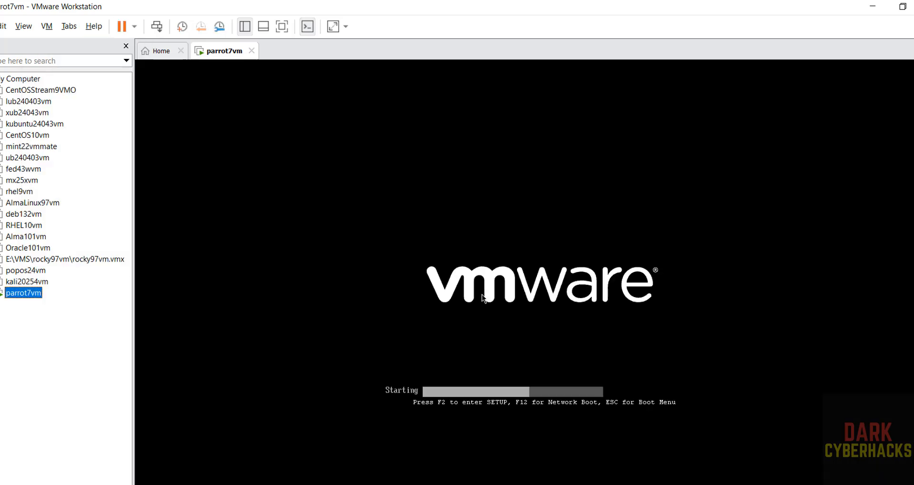
pyautogui.click(482, 295)
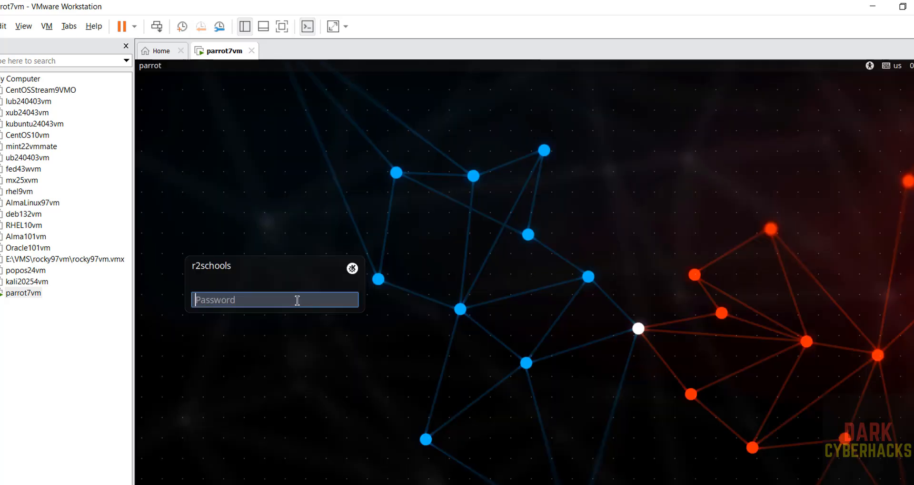
# Log in to the installed system with the account password and dismiss the Parrot Updater and KDE donation notifications
pyautogui.write('******')
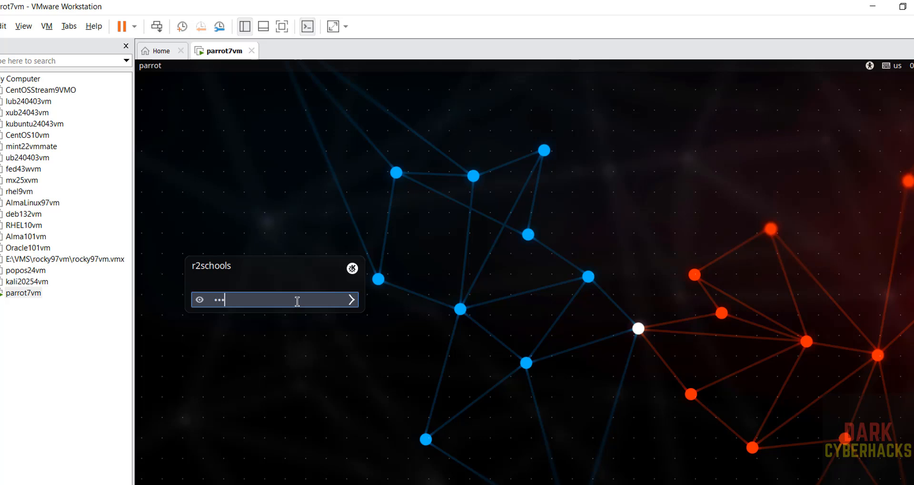
pyautogui.write('***')
pyautogui.press('Return')
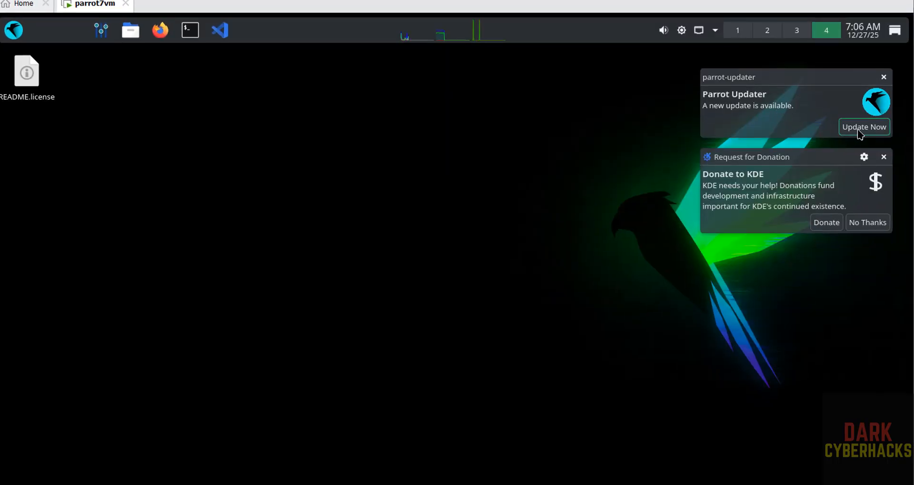
pyautogui.click(884, 78)
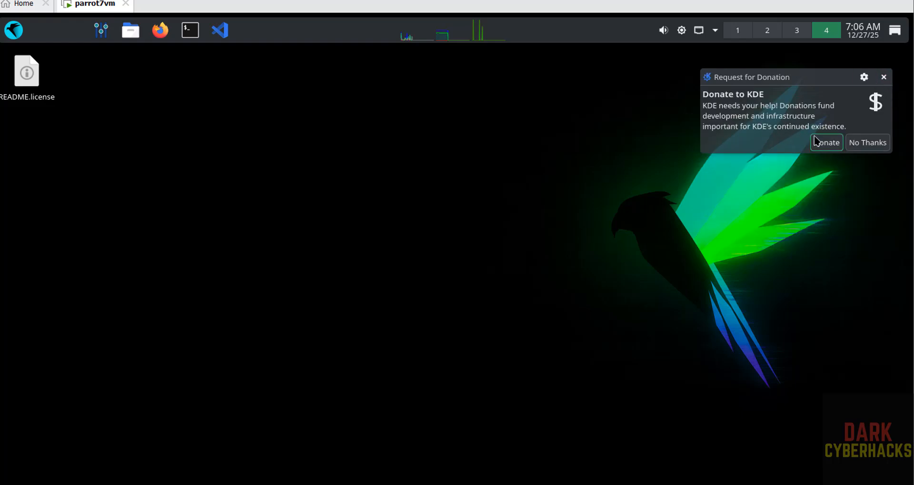
pyautogui.click(885, 76)
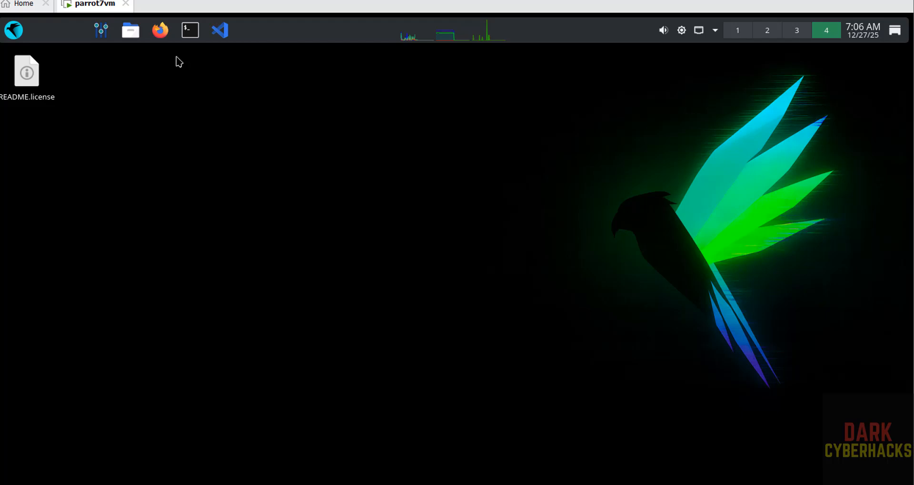
# Open a terminal and display the release information with more /etc/os-release
pyautogui.click(191, 36)
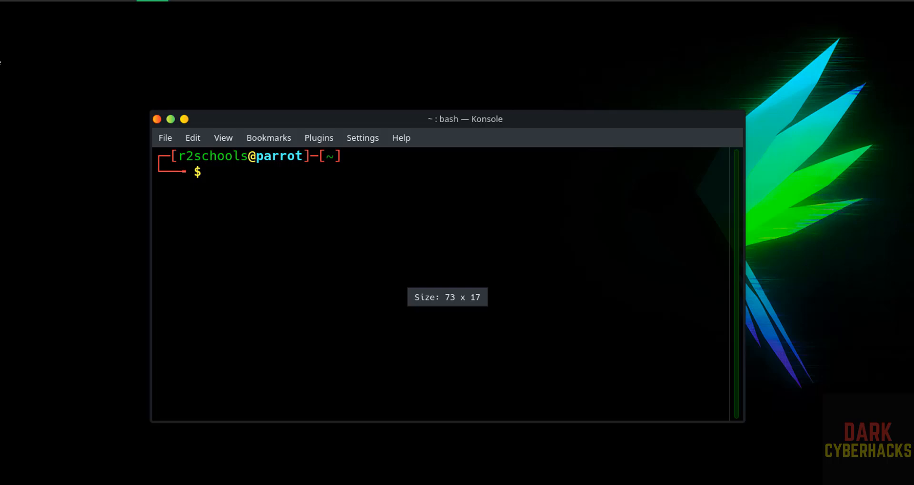
pyautogui.write('more /etc')
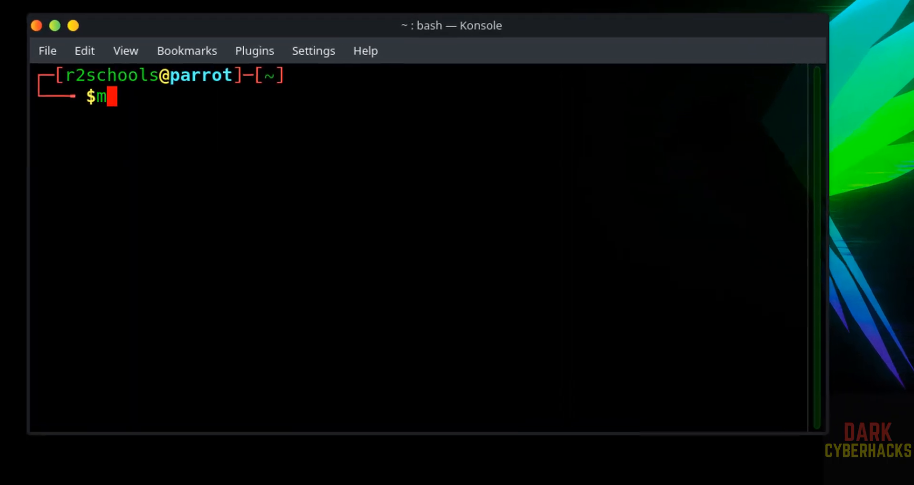
pyautogui.write('/')
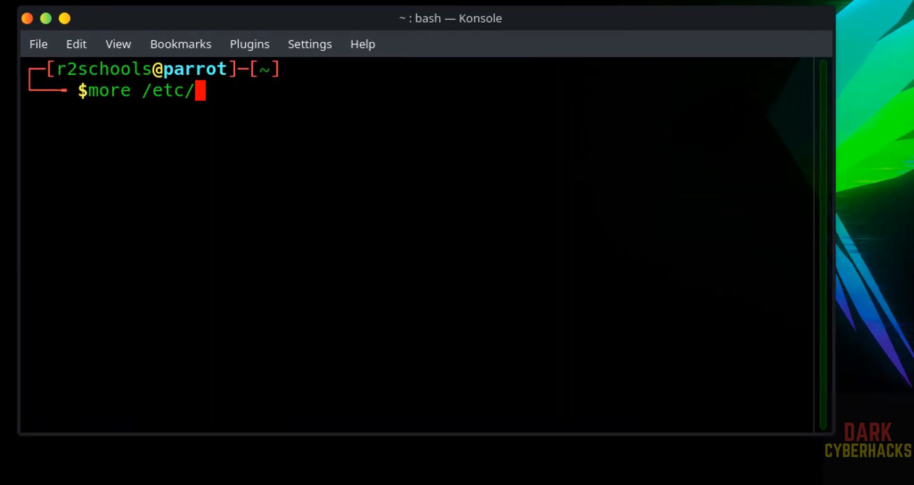
pyautogui.write('os-re')
pyautogui.press('Tab')
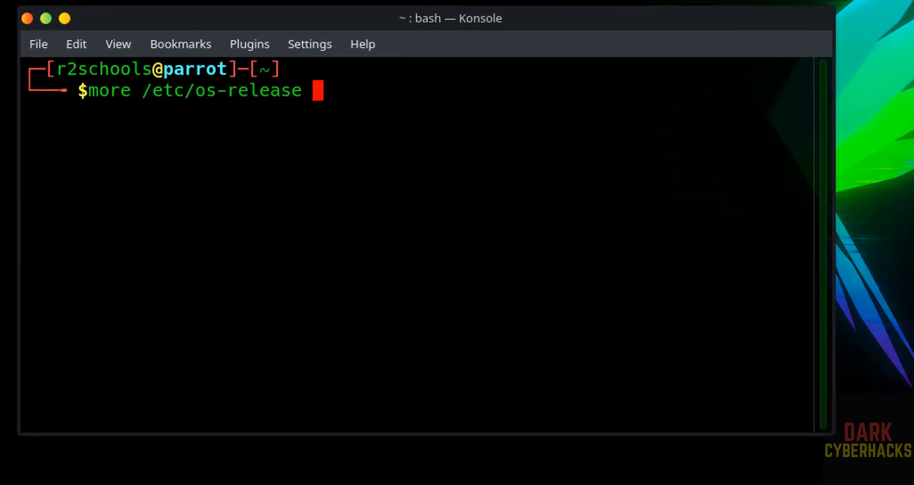
pyautogui.press('Return')
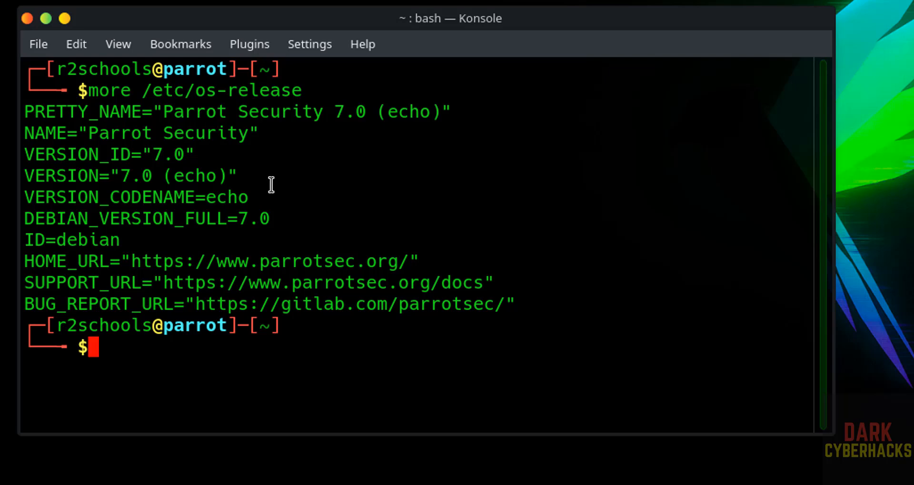
# Run ifconfig to examine the network interfaces, and clear the terminal
pyautogui.write('ifconfig')
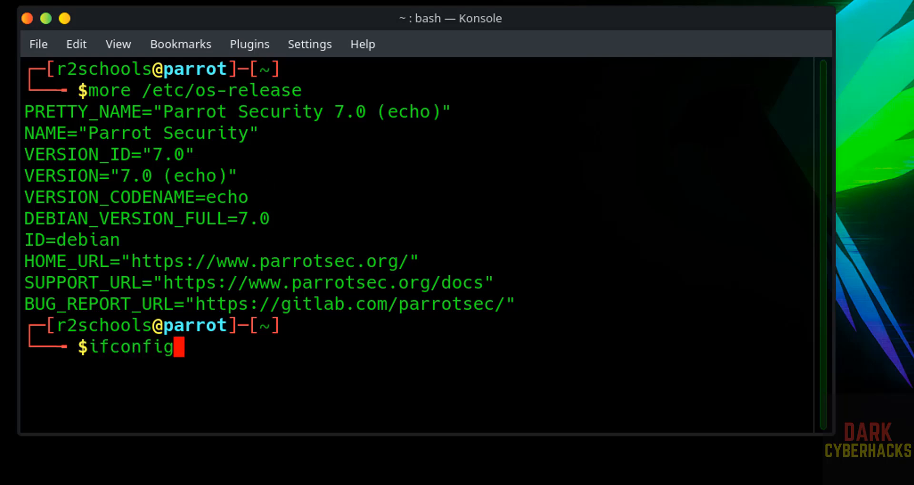
pyautogui.press('Return')
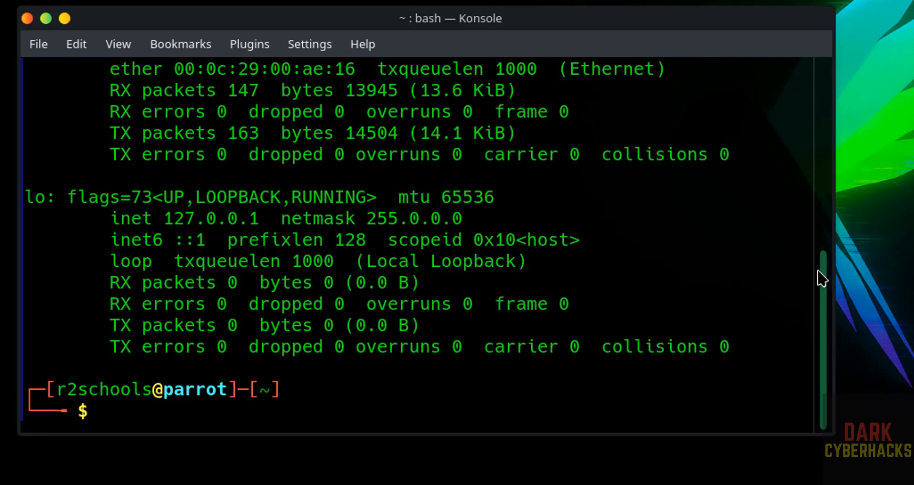
pyautogui.moveTo(822, 279); pyautogui.dragTo(771, 314)
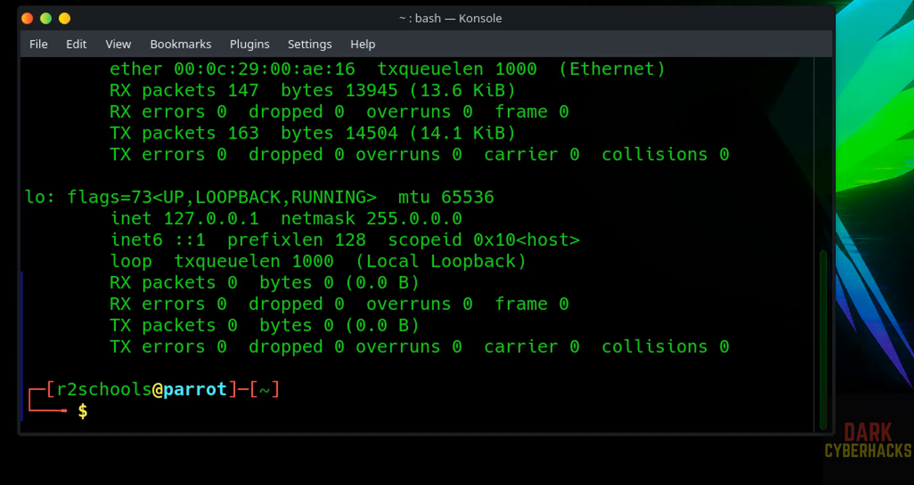
pyautogui.hotkey('ctrl', 'l')
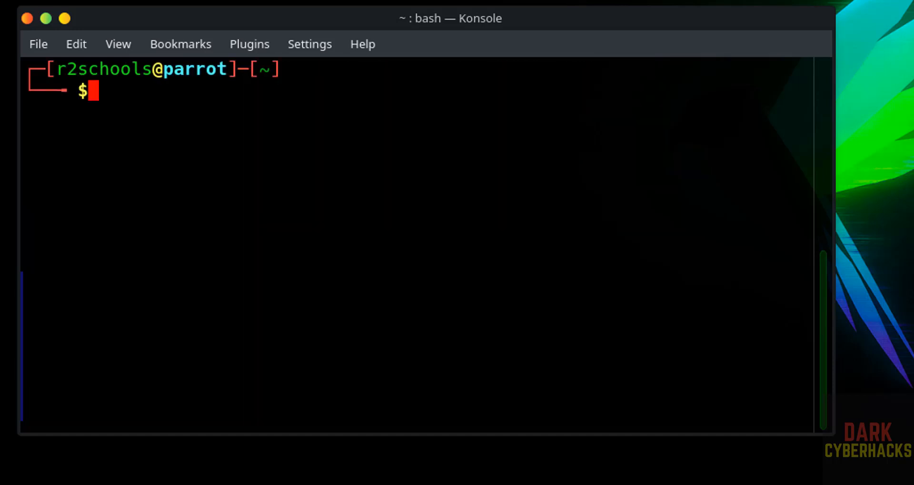
# Run sudo apt update && sudo apt upgrade, enter the account password for sudo and accept the package upgrade with y
pyautogui.write('sudo a')
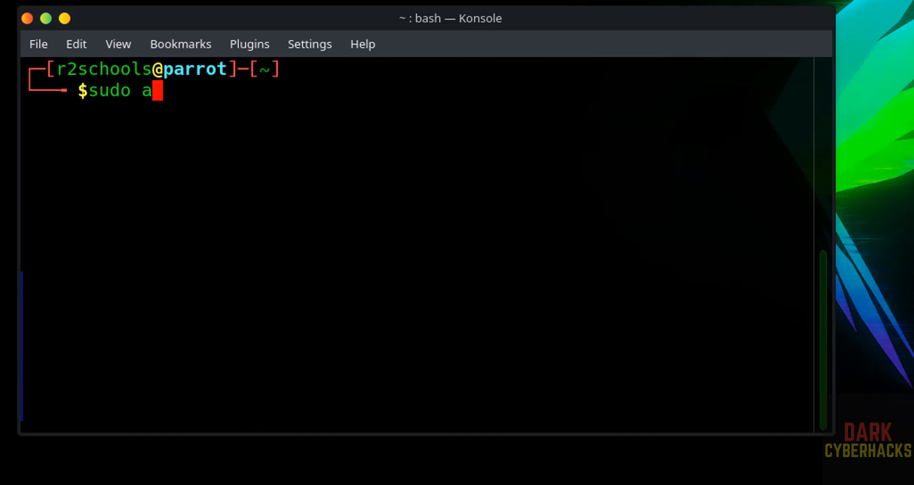
pyautogui.write('pt update && ')
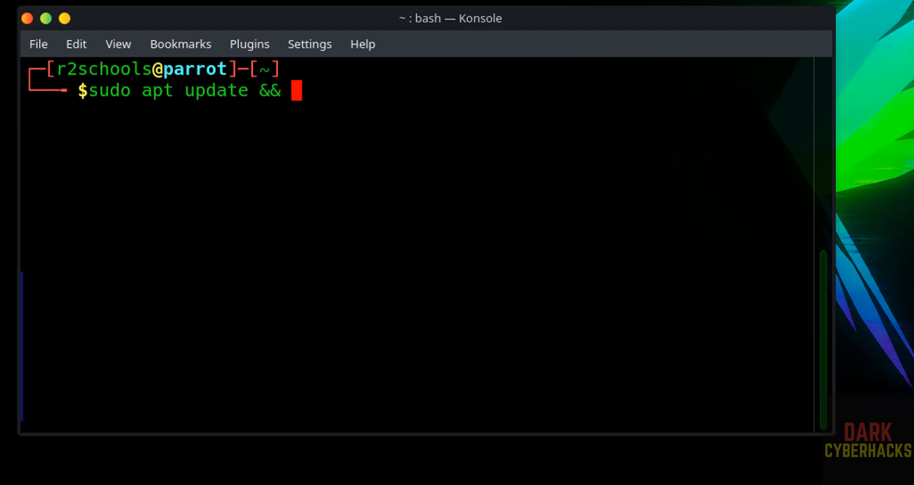
pyautogui.write('sudo apt upd')
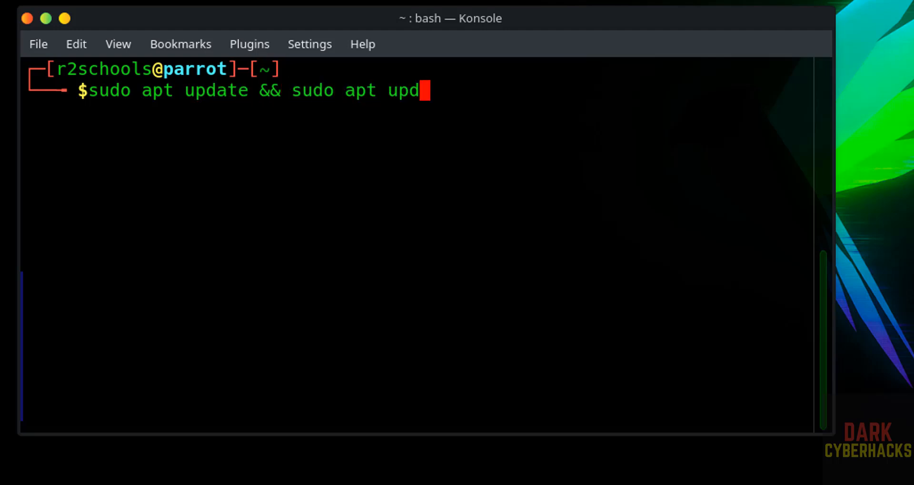
pyautogui.press('BackSpace')
pyautogui.write('grade')
pyautogui.press('Return')
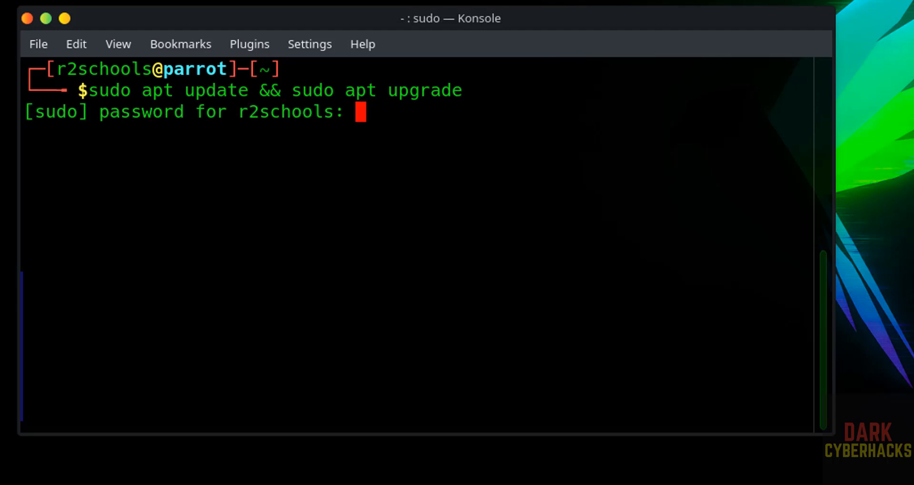
pyautogui.press('Return')
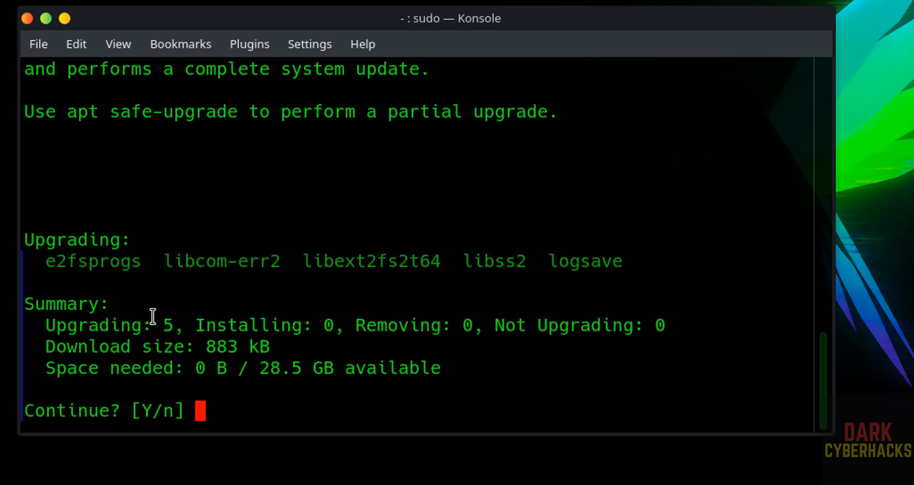
pyautogui.write('y')
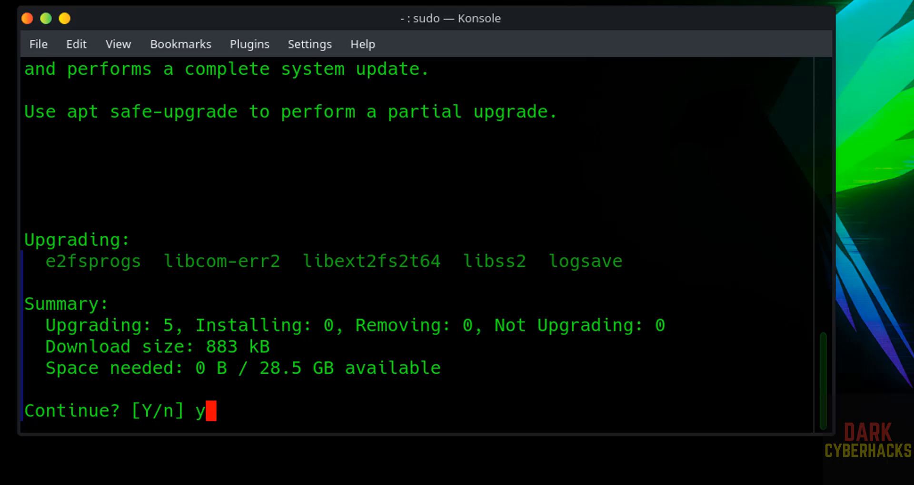
pyautogui.press('Return')
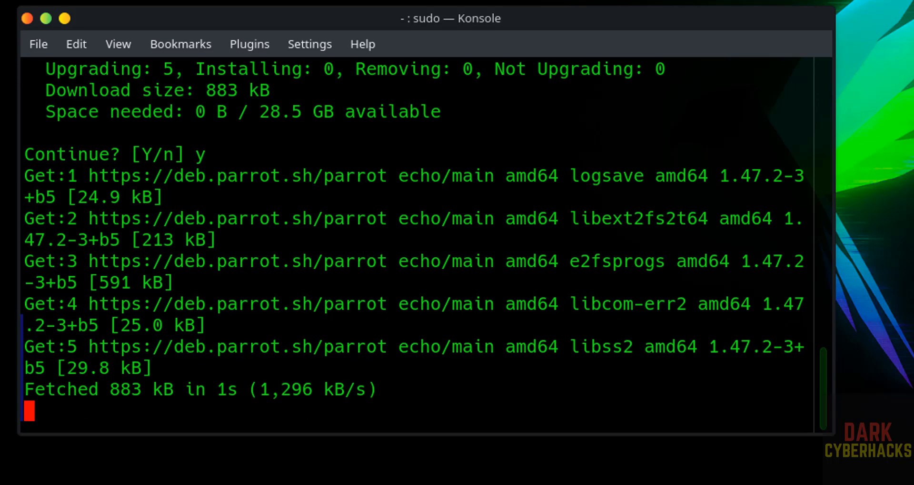